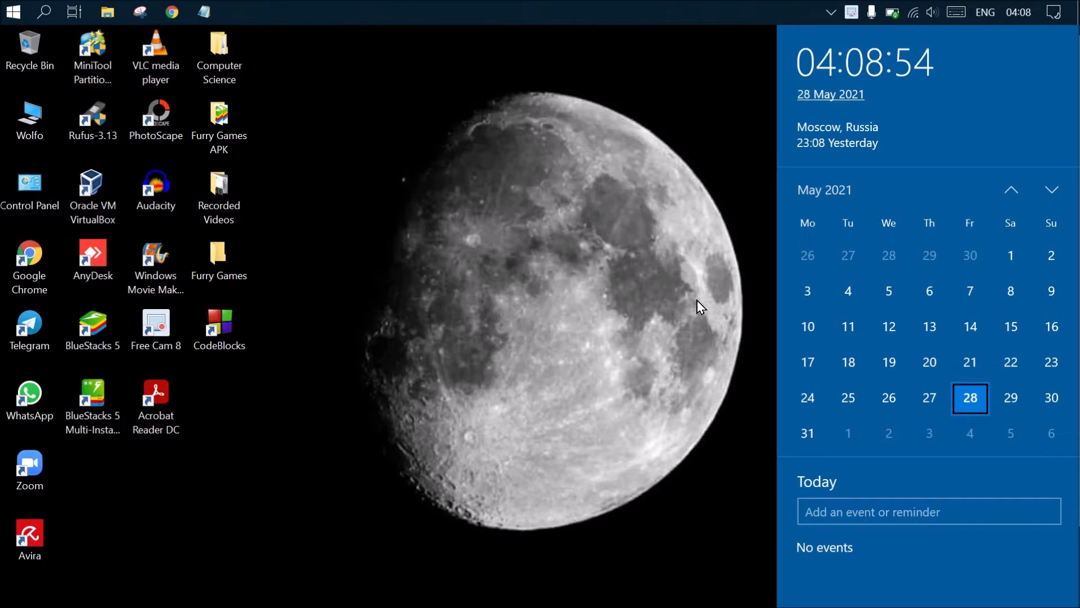
Step: Dismiss the calendar flyout, open a maximized Google Chrome window and search Google for bluestacks
{"action": "left_click", "coordinate": [701, 307]}
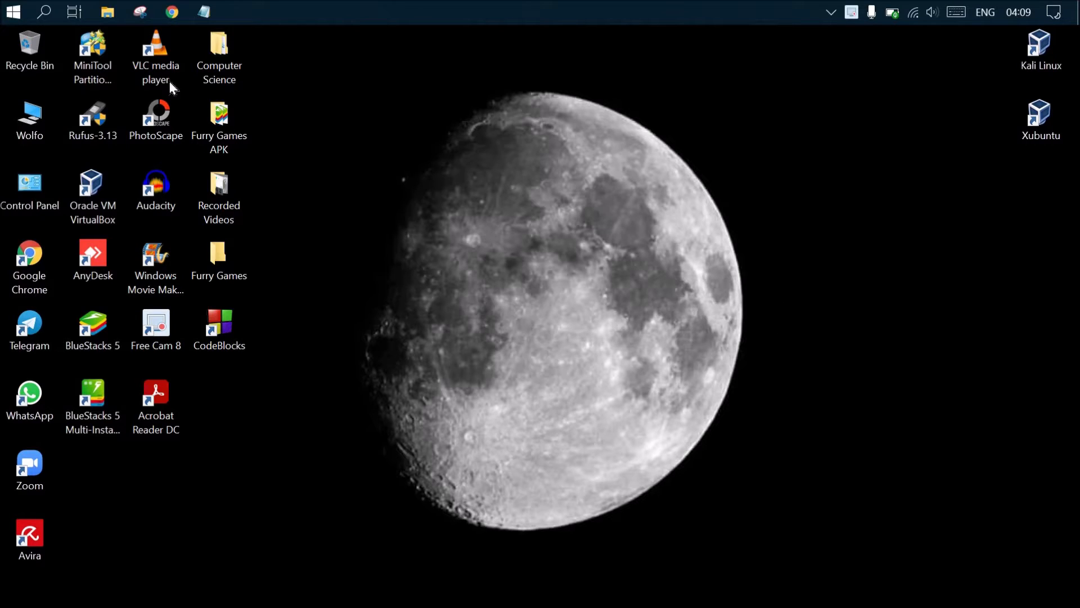
{"action": "left_click", "coordinate": [142, 43]}
{"action": "left_click", "coordinate": [54, 357]}
{"action": "left_click", "coordinate": [173, 13]}
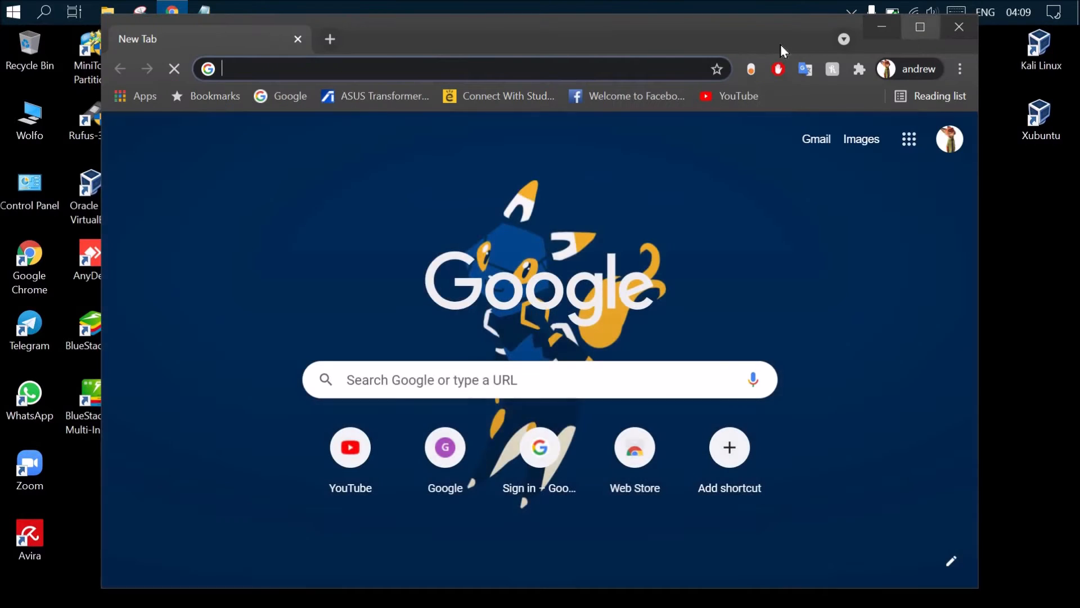
{"action": "left_click", "coordinate": [920, 27]}
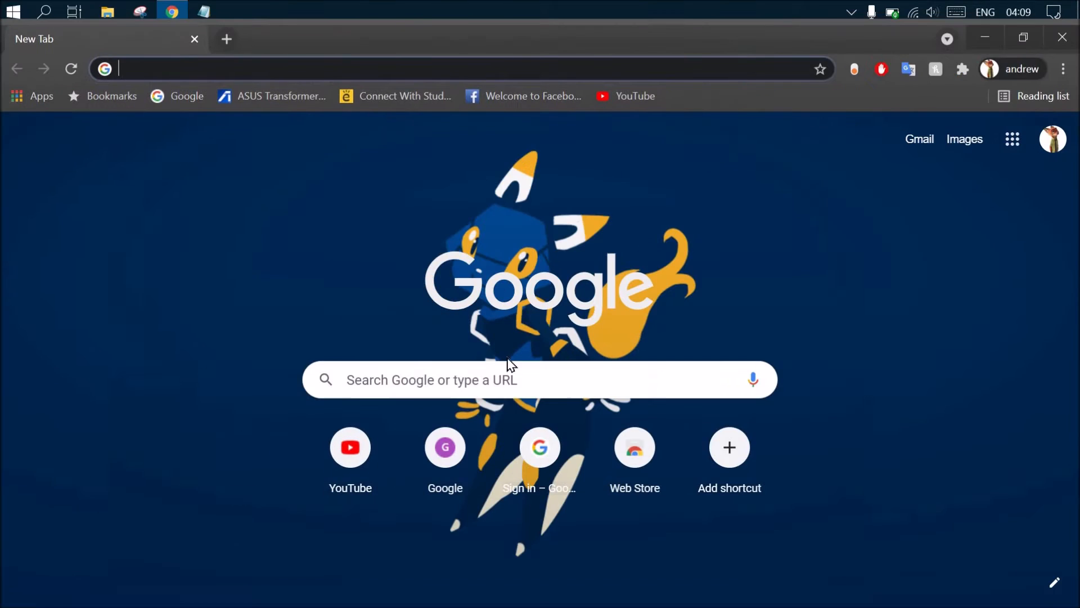
{"action": "left_click", "coordinate": [512, 384]}
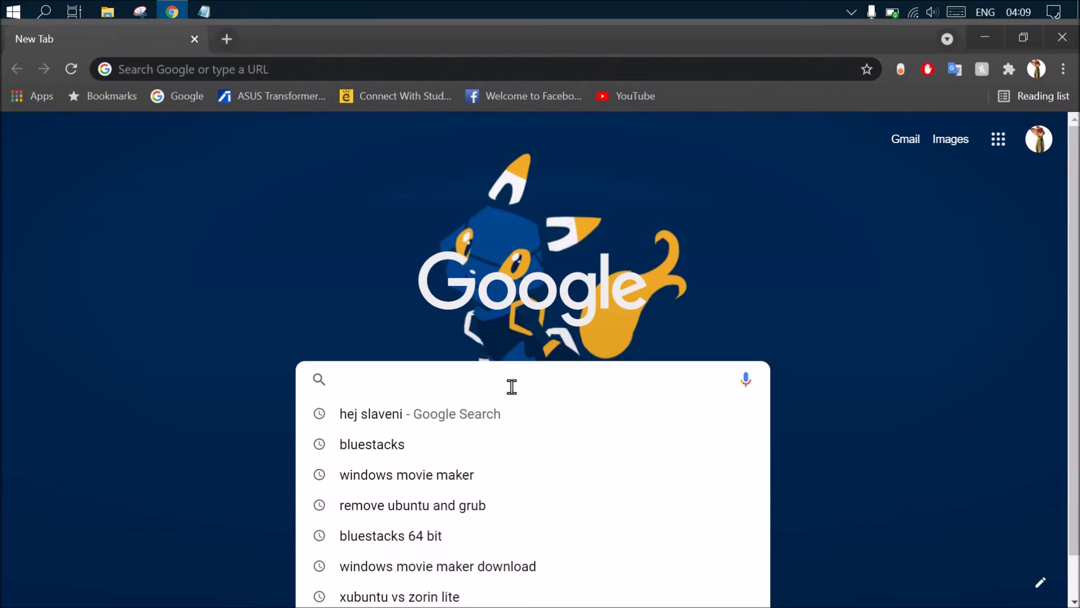
{"action": "left_click", "coordinate": [459, 459]}
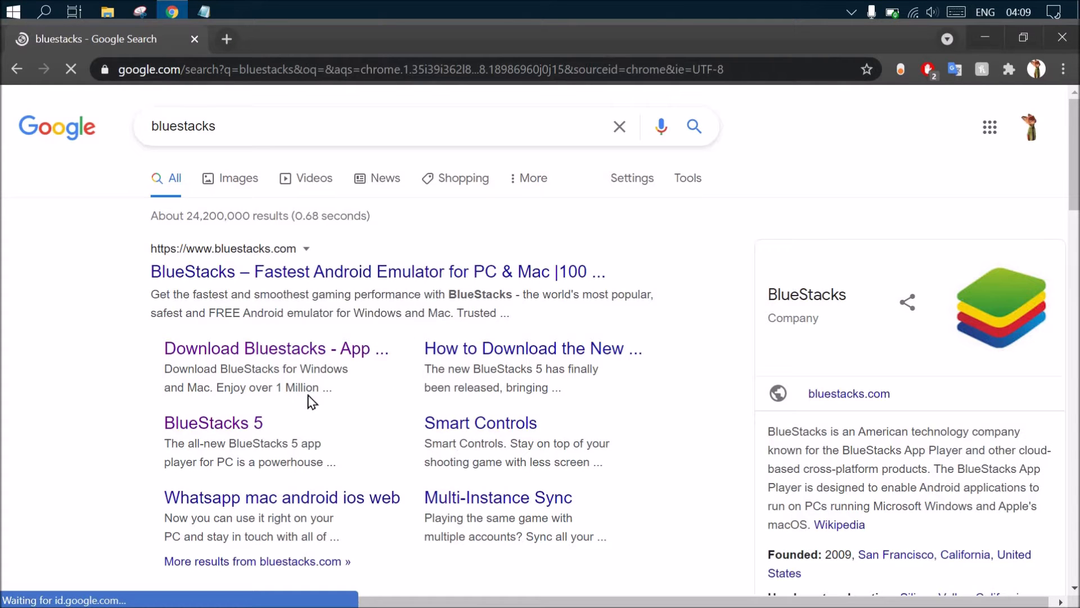
Step: Open the BlueStacks home page from the search results and switch the site language to English
{"action": "left_click", "coordinate": [336, 351]}
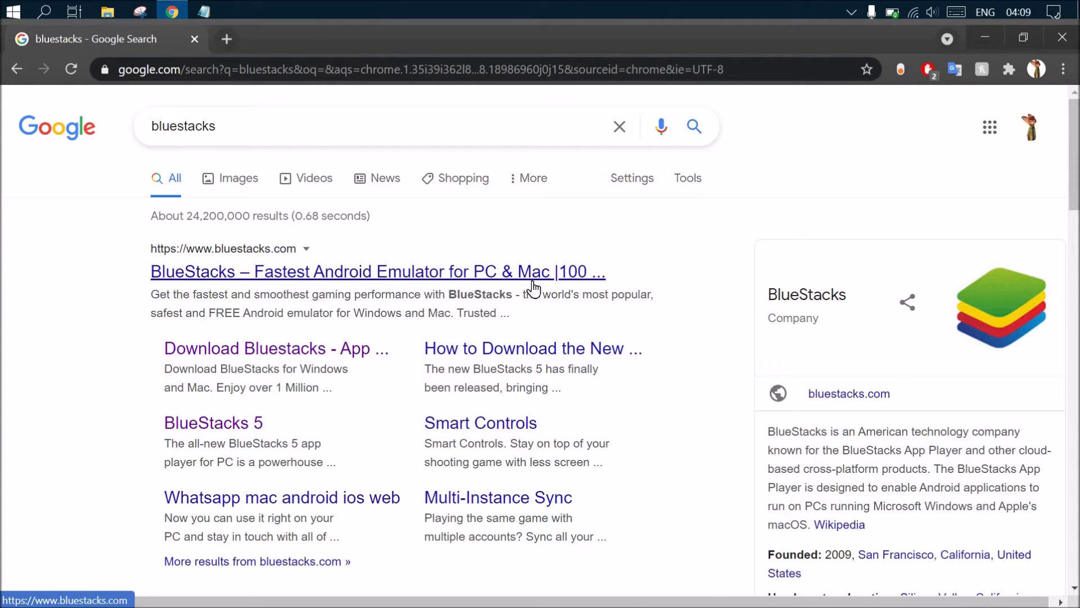
{"action": "left_click", "coordinate": [566, 281]}
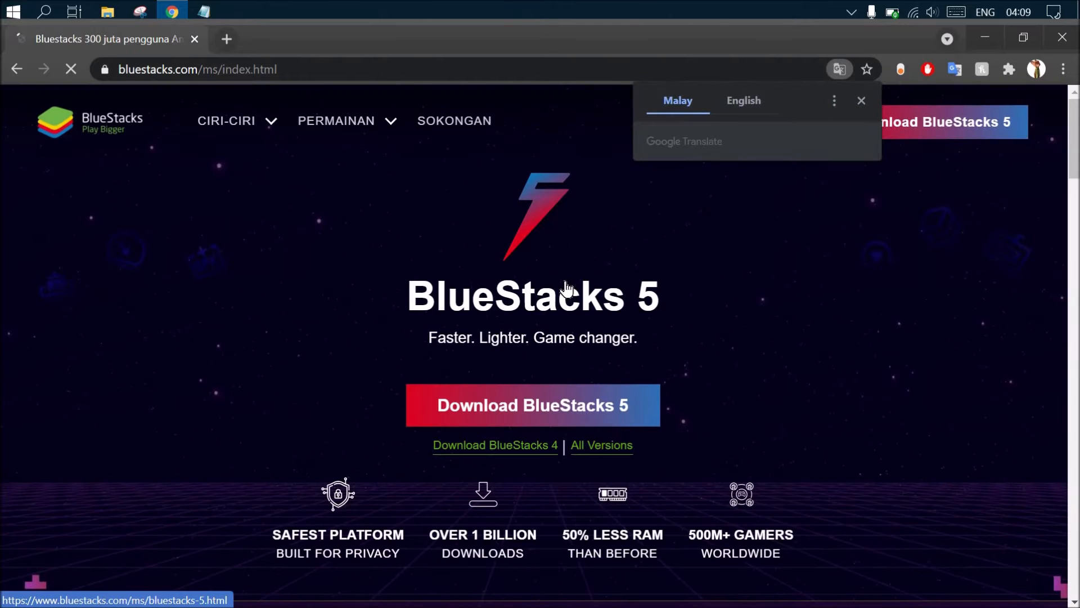
{"action": "left_click", "coordinate": [864, 101]}
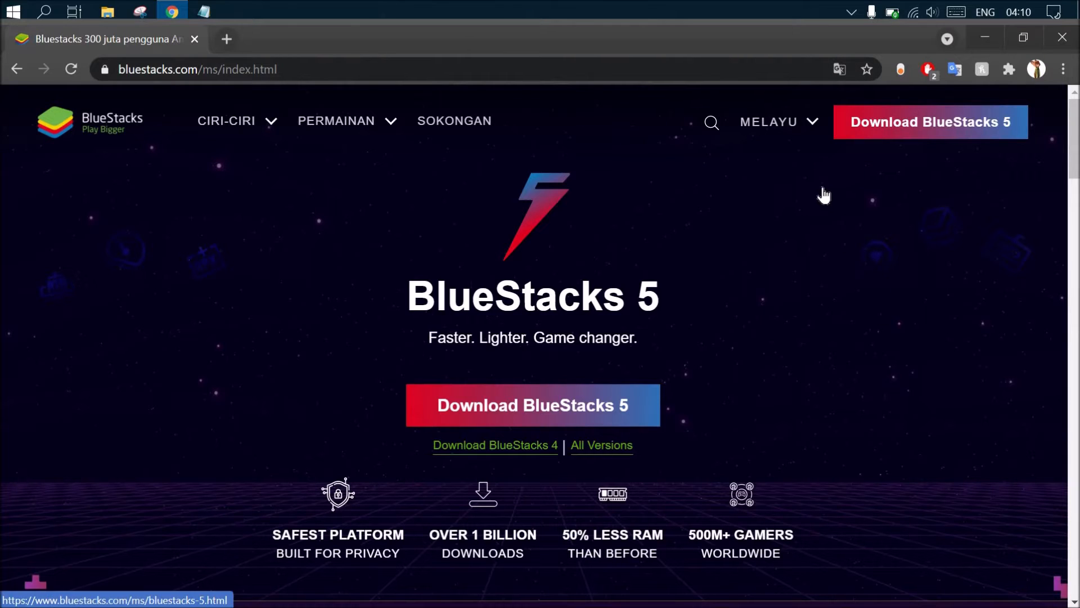
{"action": "left_click", "coordinate": [810, 136]}
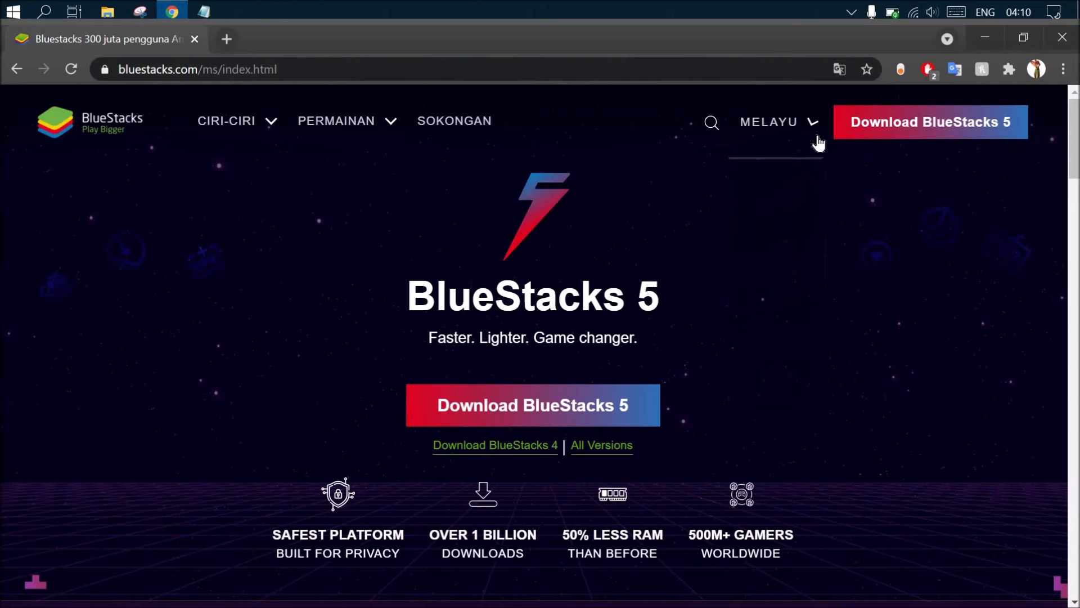
{"action": "mouse_move", "coordinate": [774, 478]}
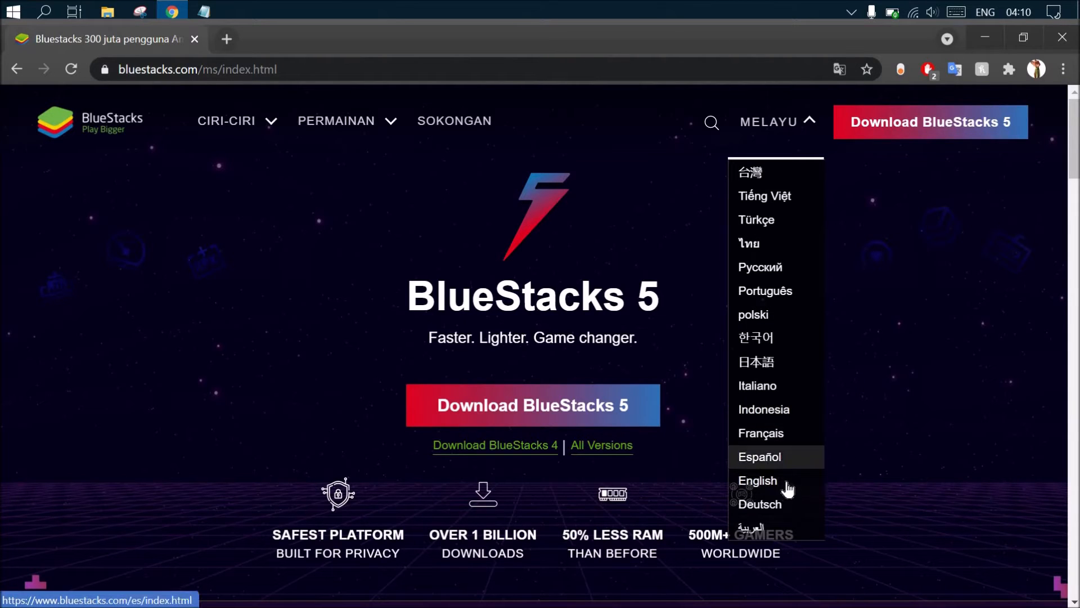
{"action": "left_click", "coordinate": [787, 483]}
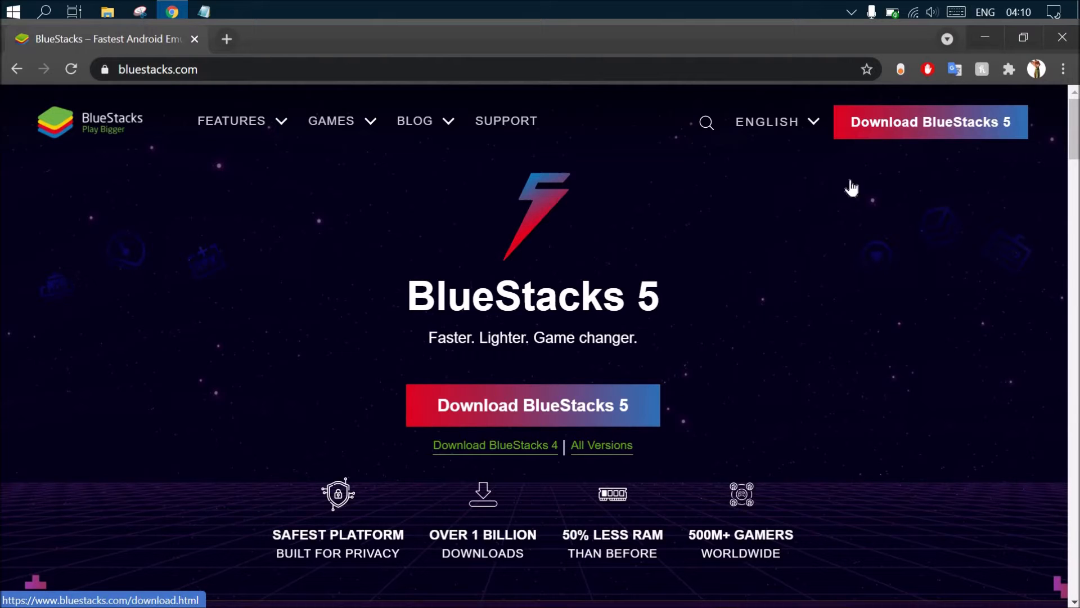
Step: Download the BlueStacks 5 installer and show the downloaded file in its folder
{"action": "left_click", "coordinate": [874, 136]}
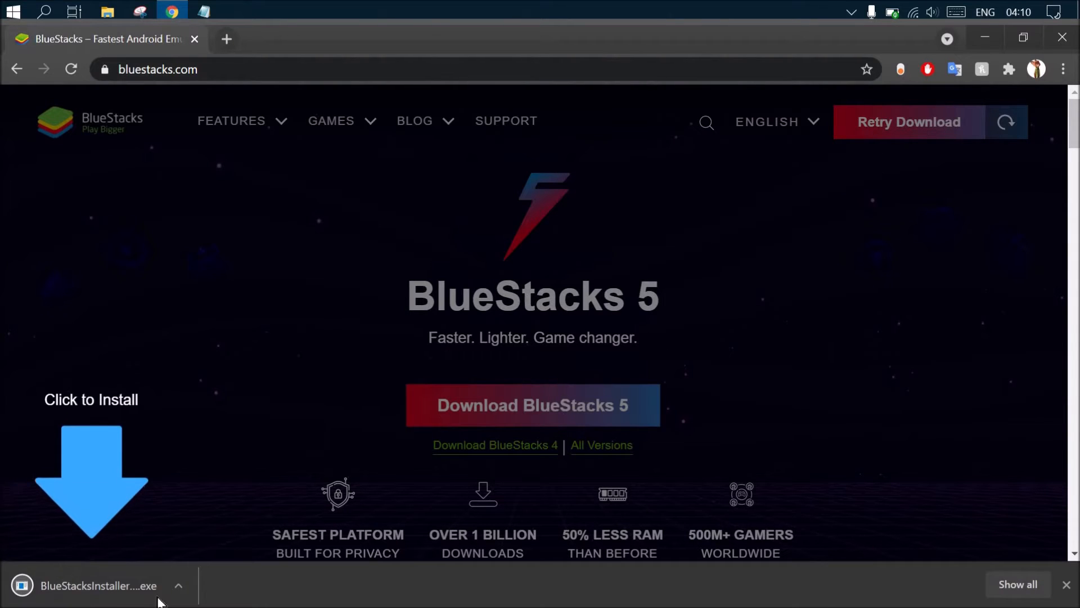
{"action": "left_click", "coordinate": [179, 585]}
{"action": "left_click", "coordinate": [253, 528]}
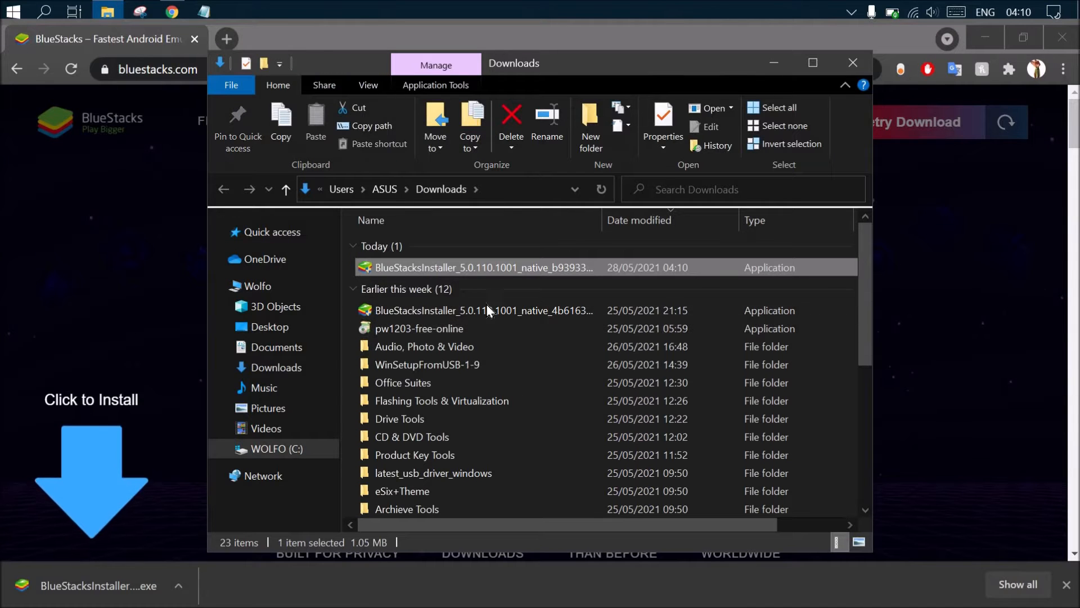
Step: Permanently delete the newly downloaded BlueStacks installer dated 28/05/2021 from the Downloads folder
{"action": "left_click", "coordinate": [487, 310]}
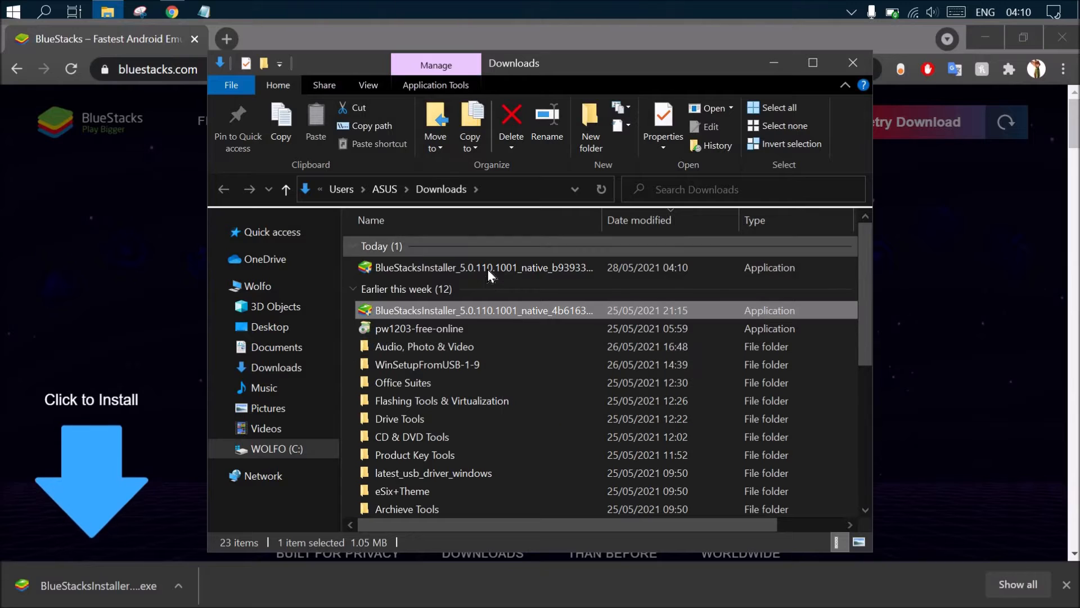
{"action": "left_click", "coordinate": [489, 270]}
{"action": "right_click", "coordinate": [487, 269]}
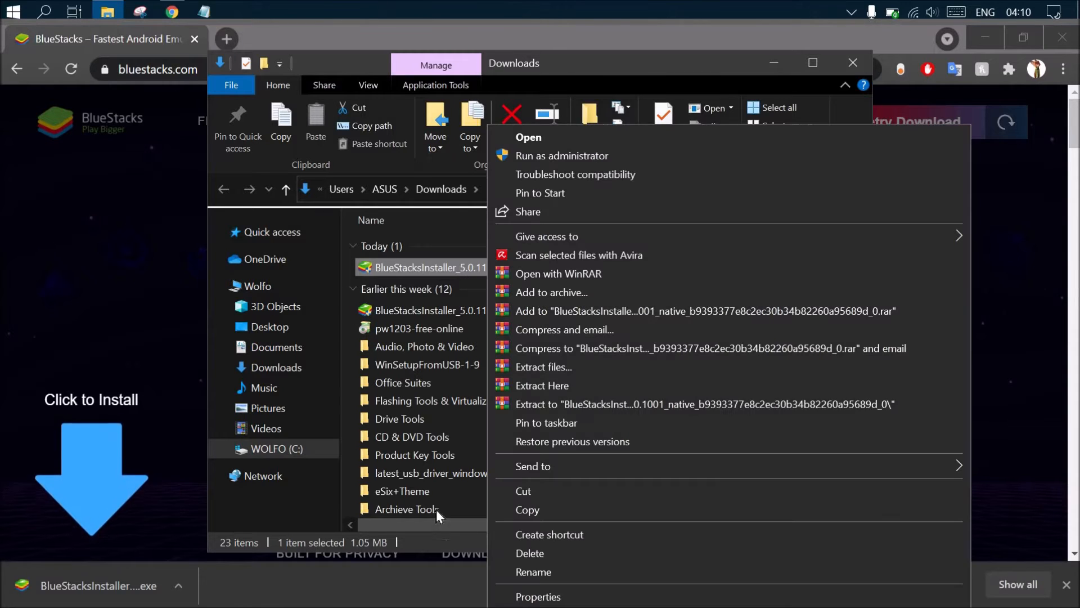
{"action": "left_click", "coordinate": [488, 263]}
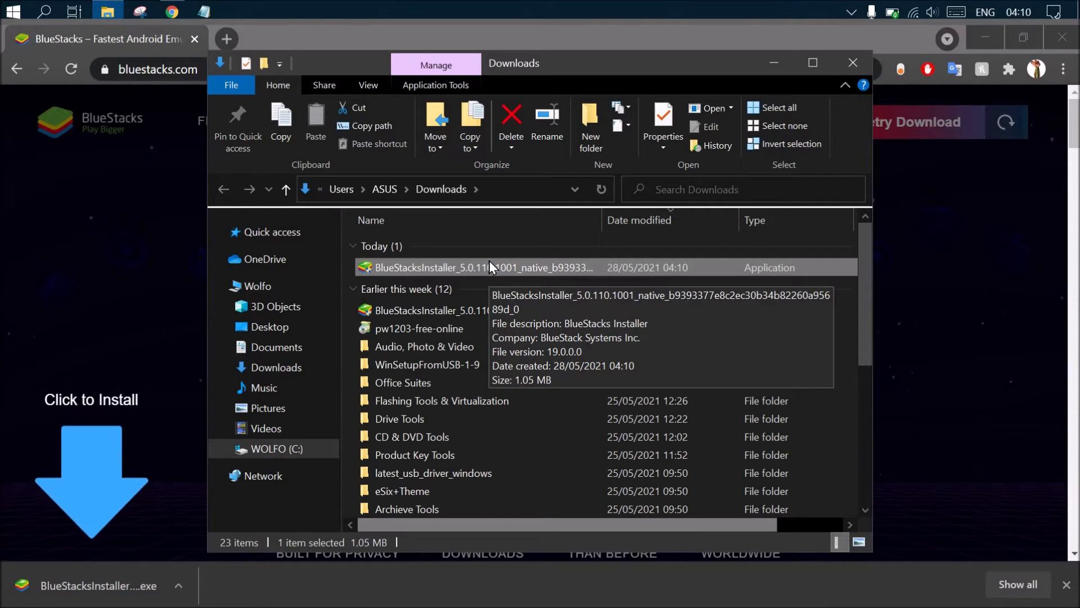
{"action": "key", "text": "shift+Delete"}
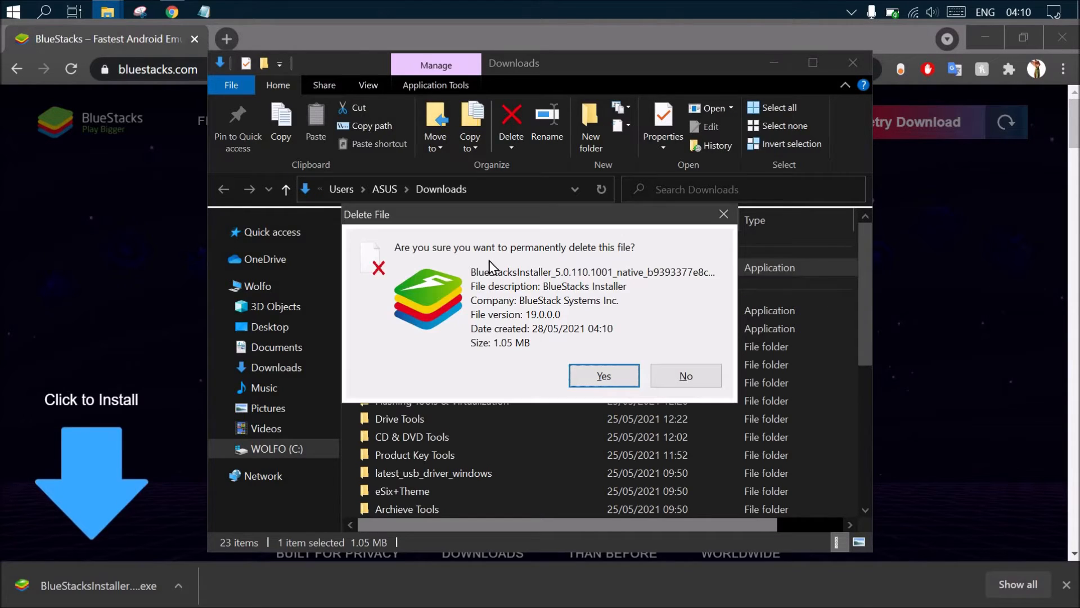
{"action": "left_click", "coordinate": [622, 376]}
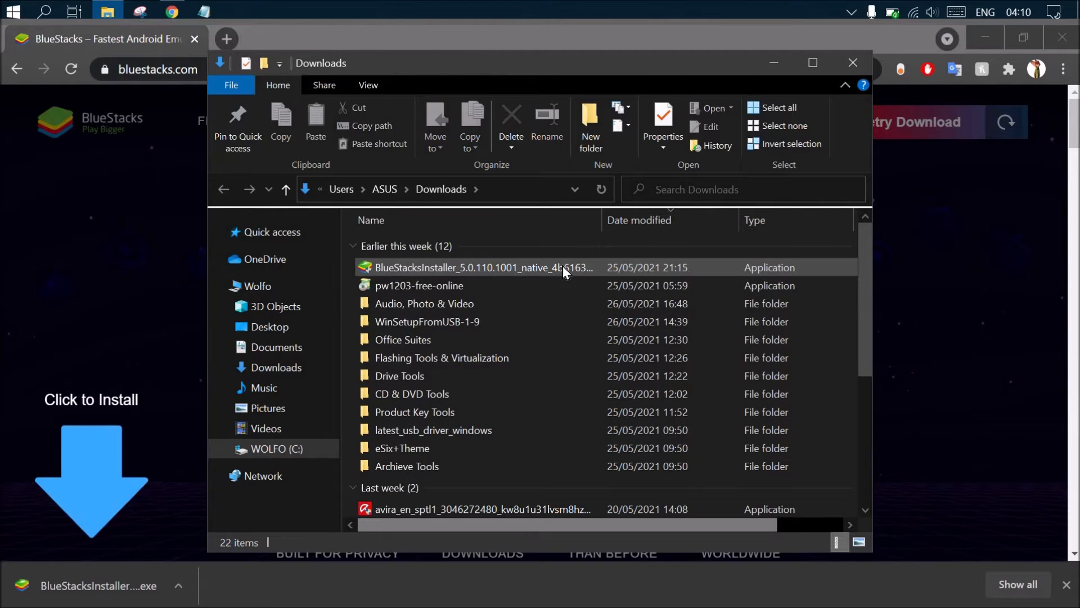
Step: Run the remaining BlueStacks installer dated 25/05/2021, and close the Downloads and Chrome windows
{"action": "double_click", "coordinate": [523, 269]}
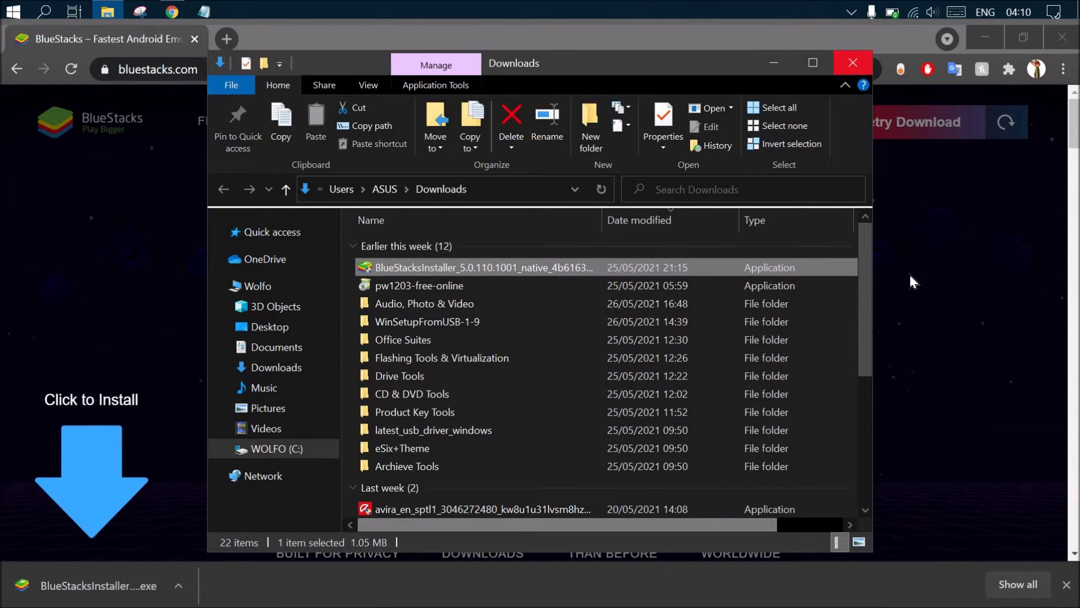
{"action": "left_click", "coordinate": [846, 72]}
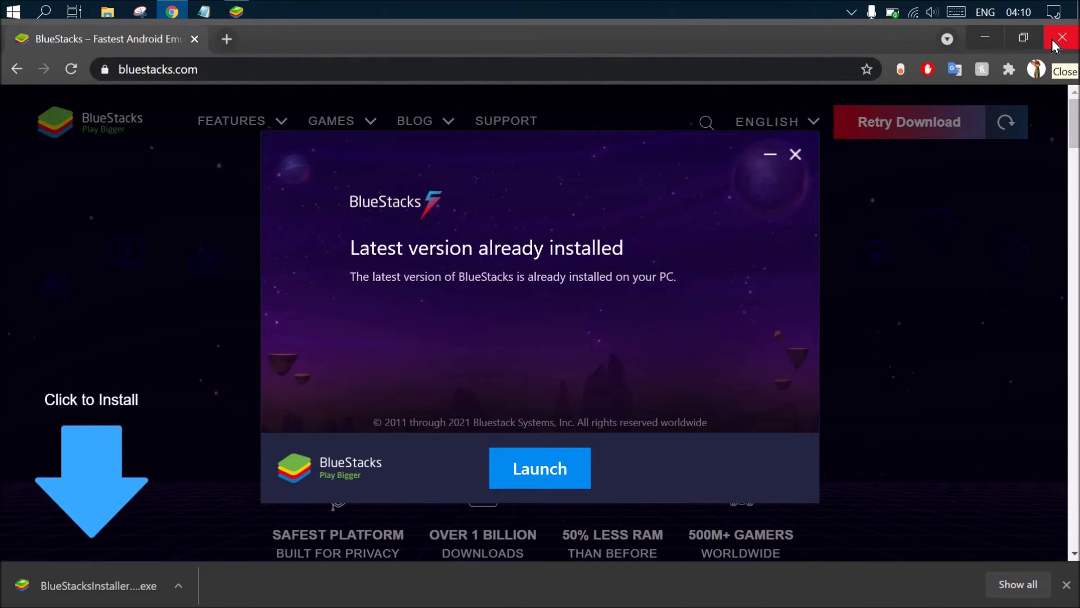
{"action": "key", "text": "alt+F4"}
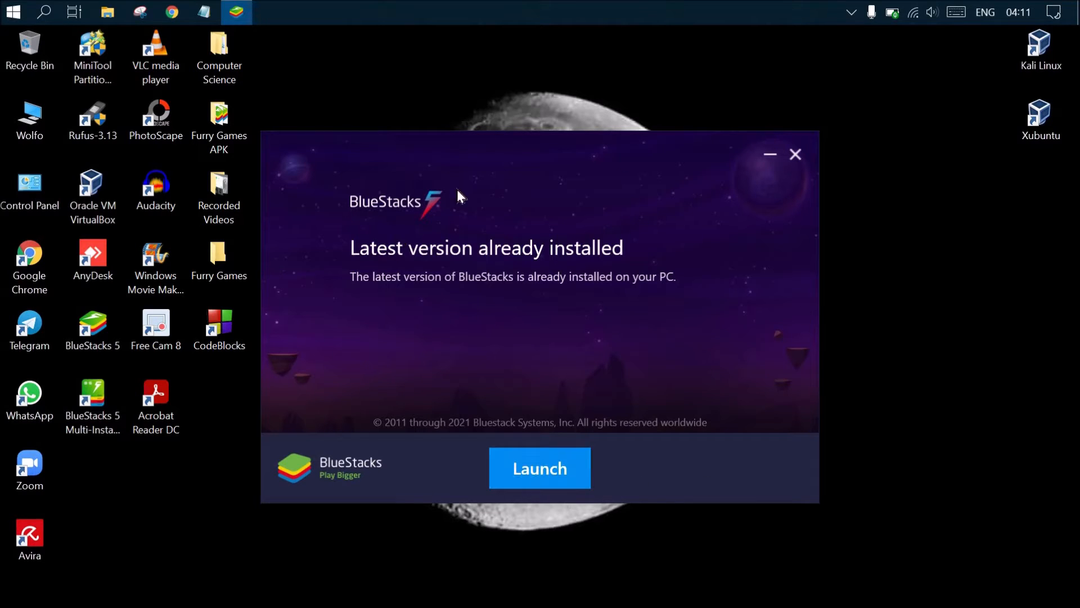
Step: Launch BlueStacks from the installer window and maximize the emulator window
{"action": "left_click", "coordinate": [523, 484]}
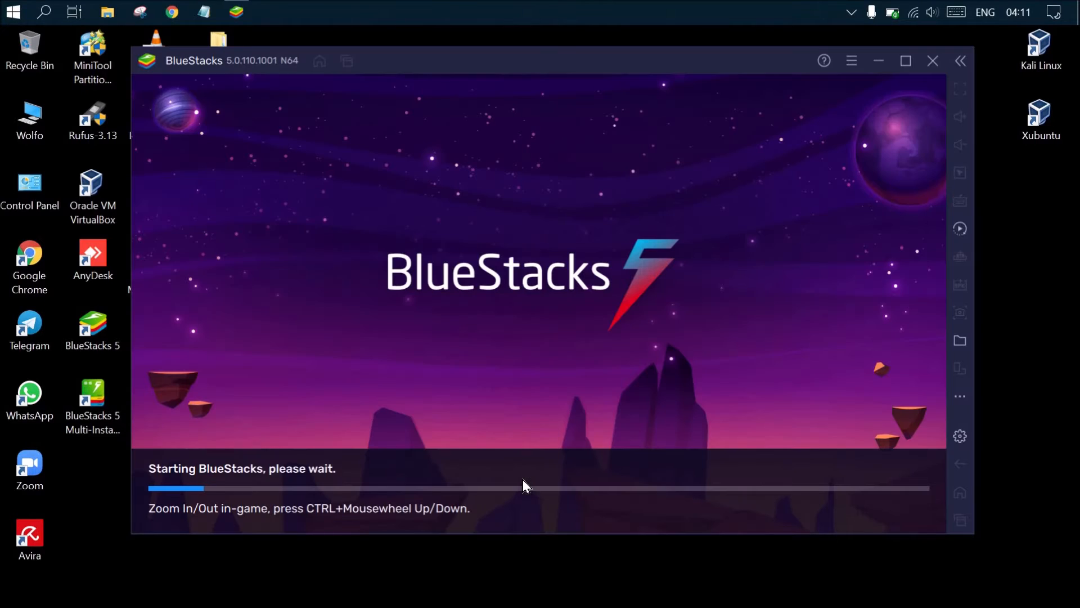
{"action": "left_click", "coordinate": [904, 61]}
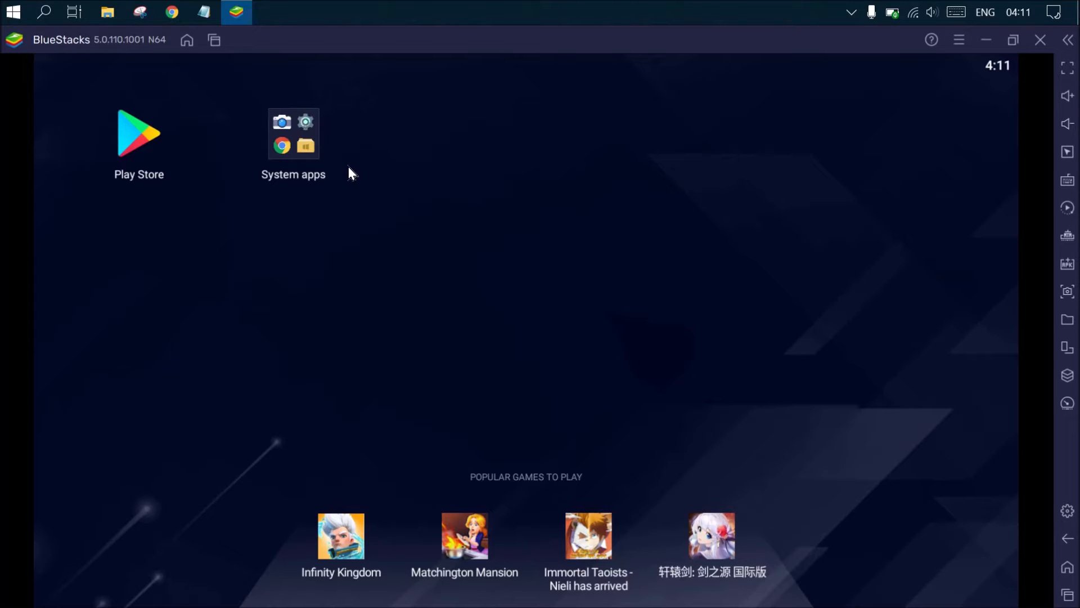
Step: Look through the apps in the System apps folder on the home screen and close the folder
{"action": "left_click", "coordinate": [295, 133]}
{"action": "left_click", "coordinate": [149, 163]}
{"action": "left_click", "coordinate": [293, 135]}
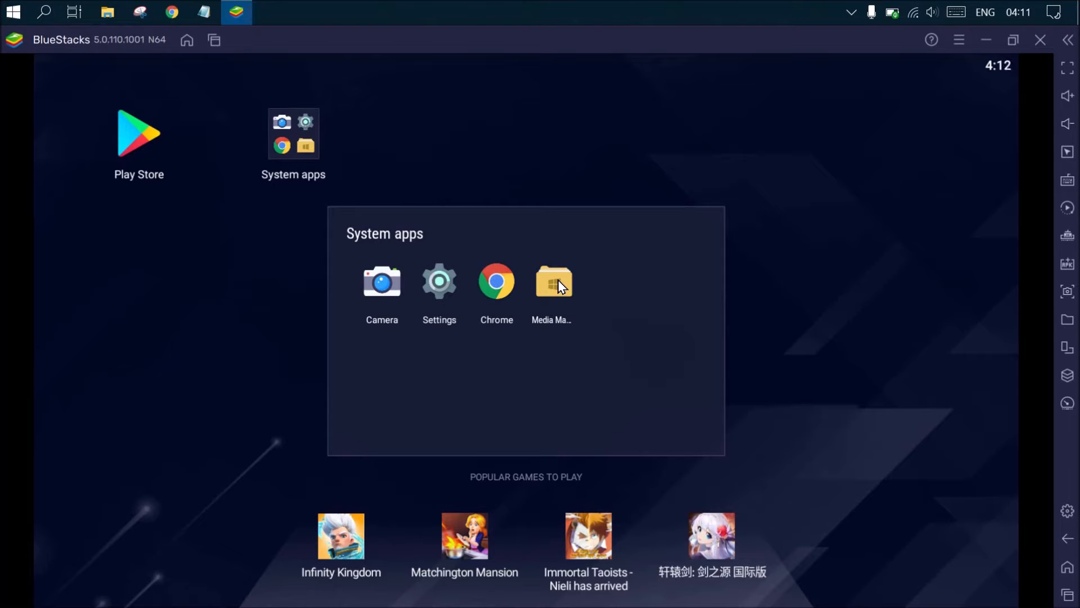
{"action": "left_click", "coordinate": [792, 241]}
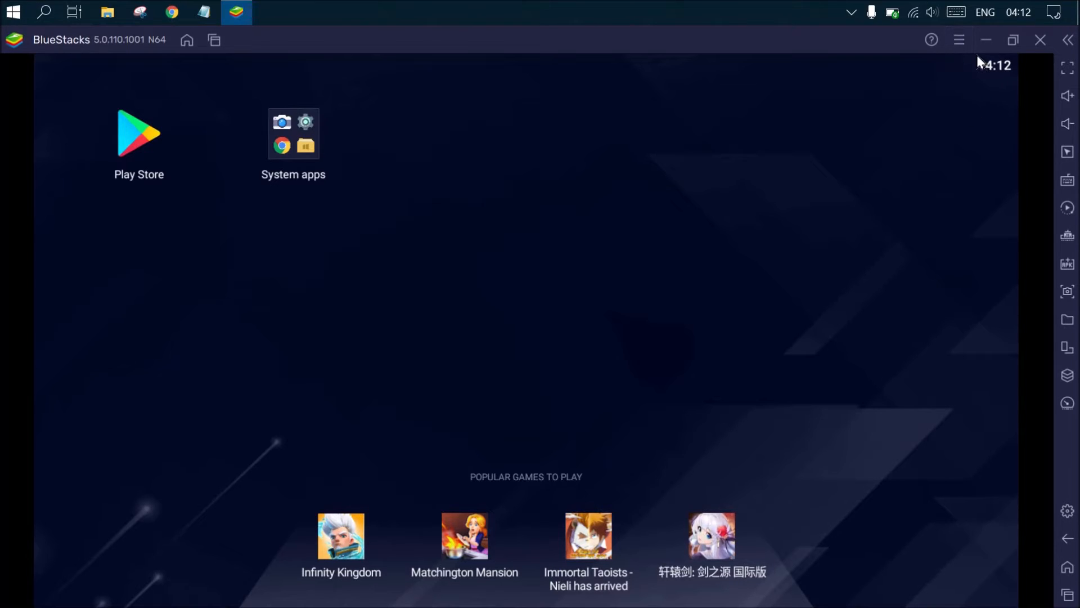
Step: Open the BlueStacks settings and review the CPU and memory allocation options under Performance
{"action": "left_click", "coordinate": [954, 42]}
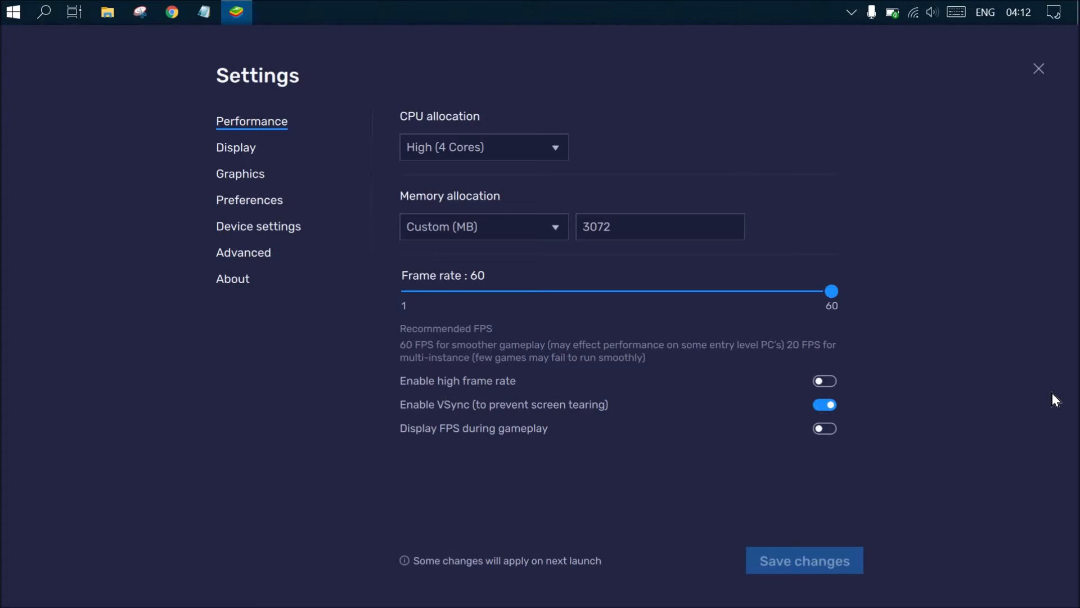
{"action": "left_click", "coordinate": [557, 147]}
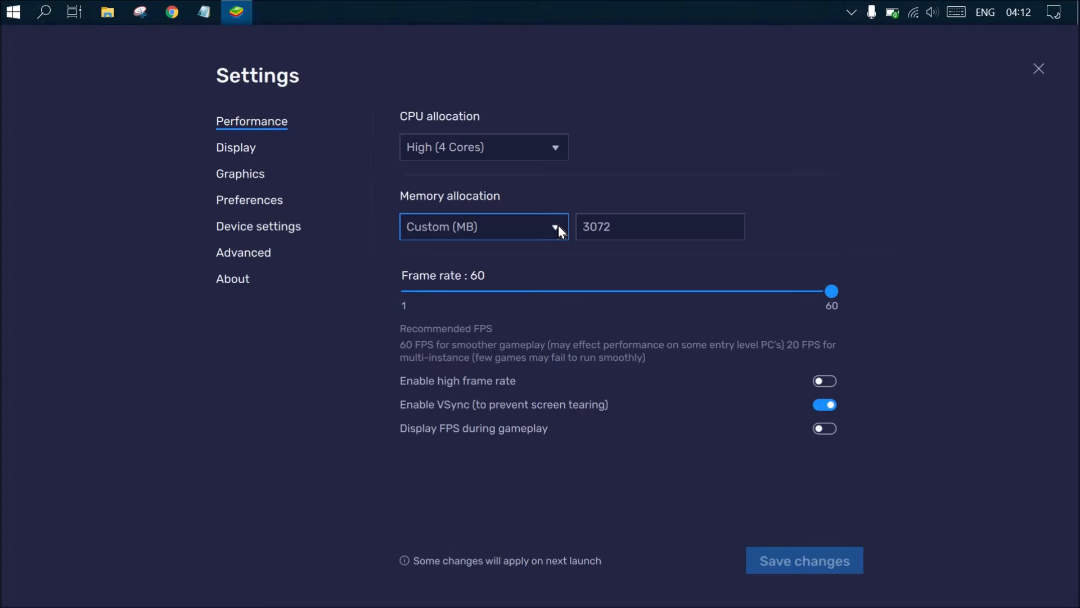
{"action": "left_click", "coordinate": [558, 226]}
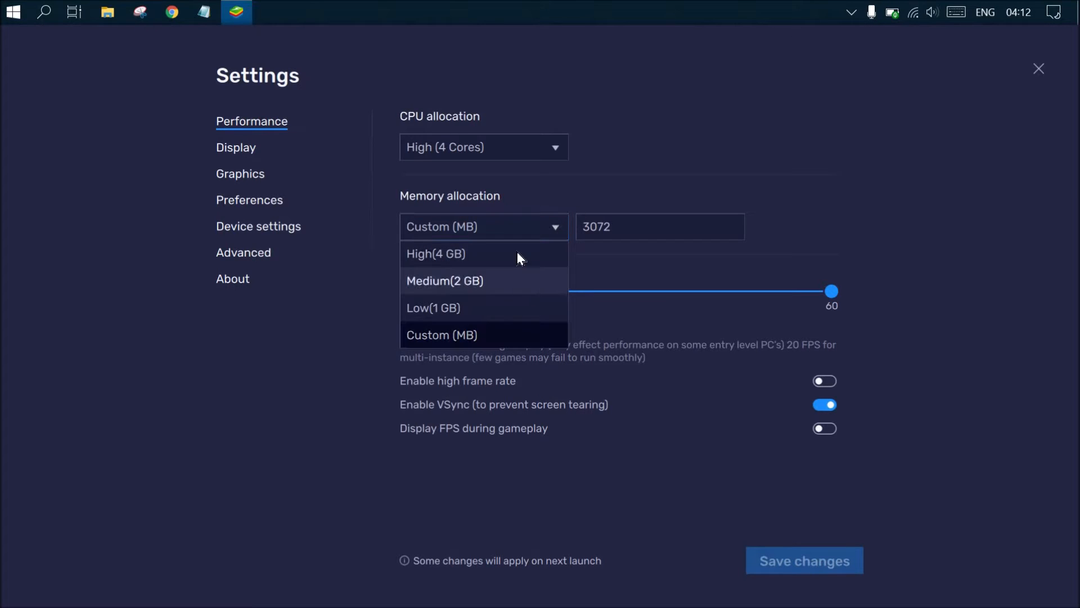
{"action": "left_click", "coordinate": [490, 374]}
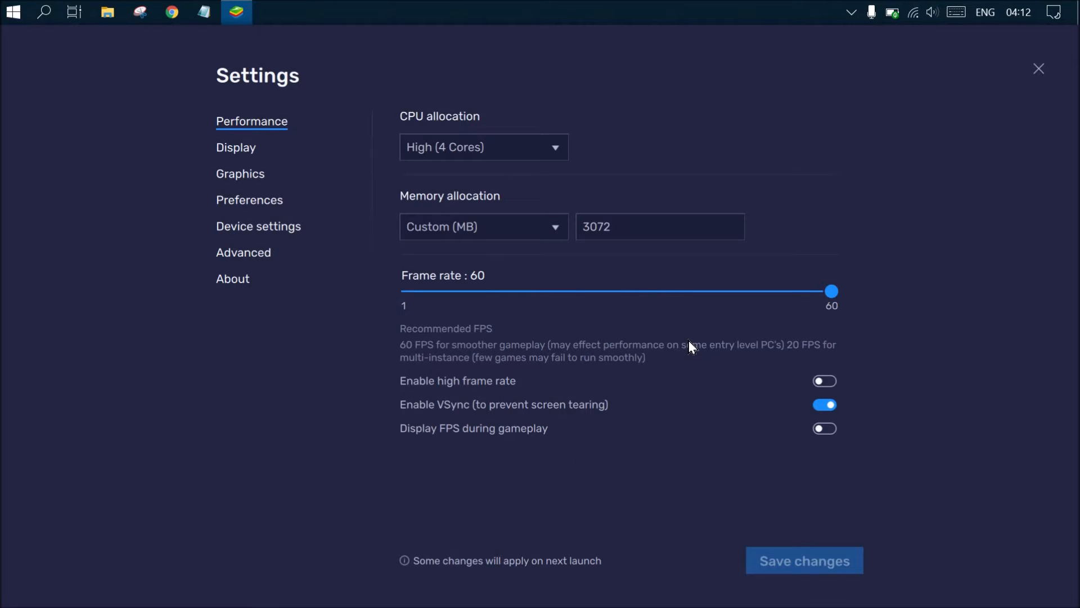
Step: Review the Display, Graphics and Preferences pages of the BlueStacks settings
{"action": "left_click", "coordinate": [233, 154]}
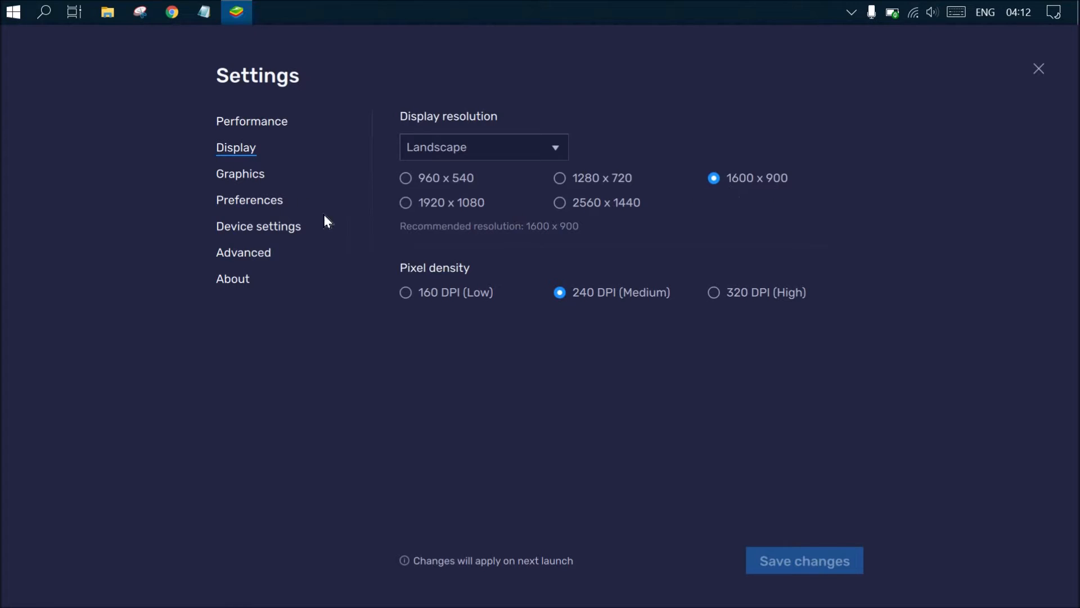
{"action": "left_click", "coordinate": [254, 175]}
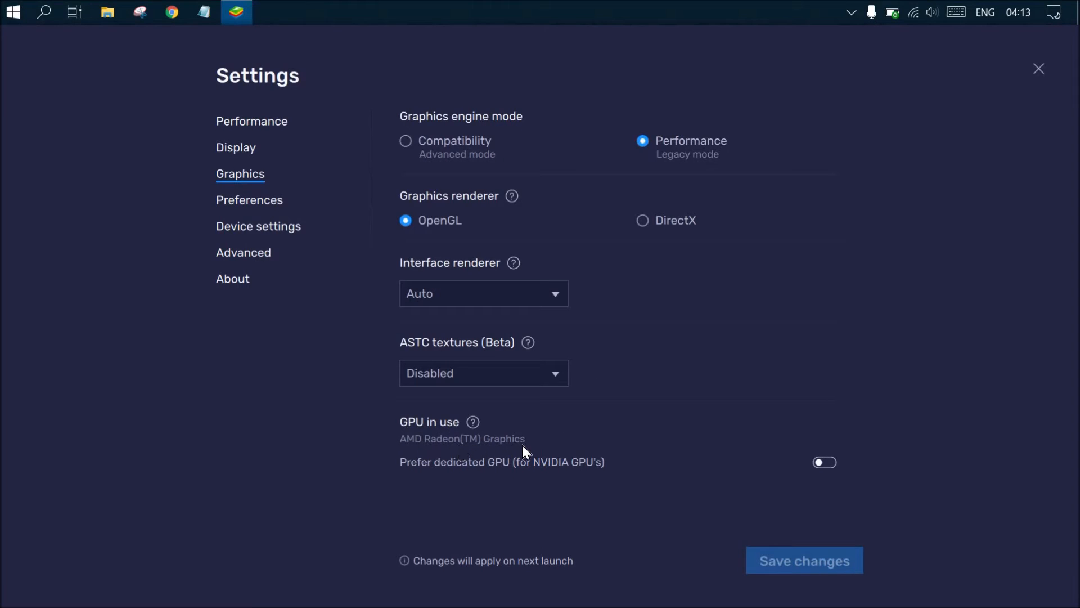
{"action": "left_click", "coordinate": [249, 198]}
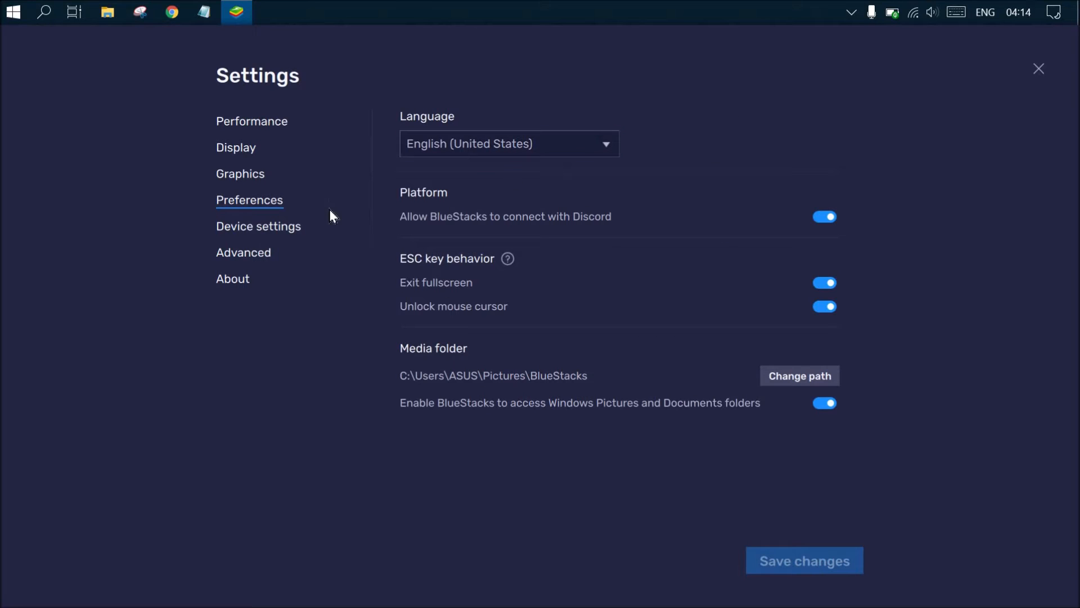
Step: Examine the device profile and network provider choices in the device settings, including the start of the profile list
{"action": "left_click", "coordinate": [296, 231]}
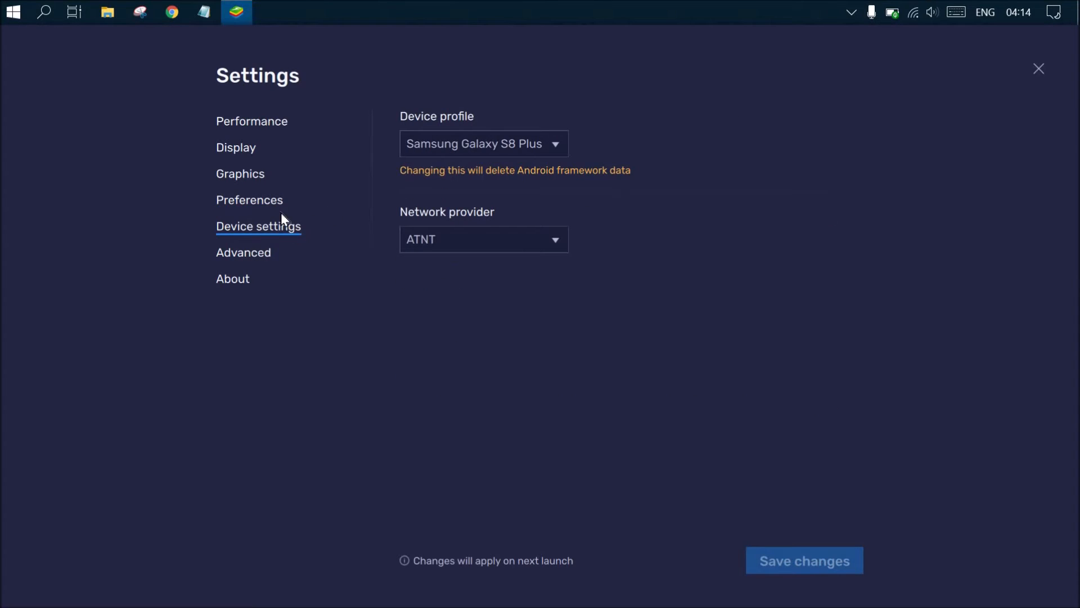
{"action": "left_click", "coordinate": [559, 148]}
{"action": "left_click", "coordinate": [563, 242]}
{"action": "left_click", "coordinate": [562, 241]}
{"action": "left_click", "coordinate": [559, 147]}
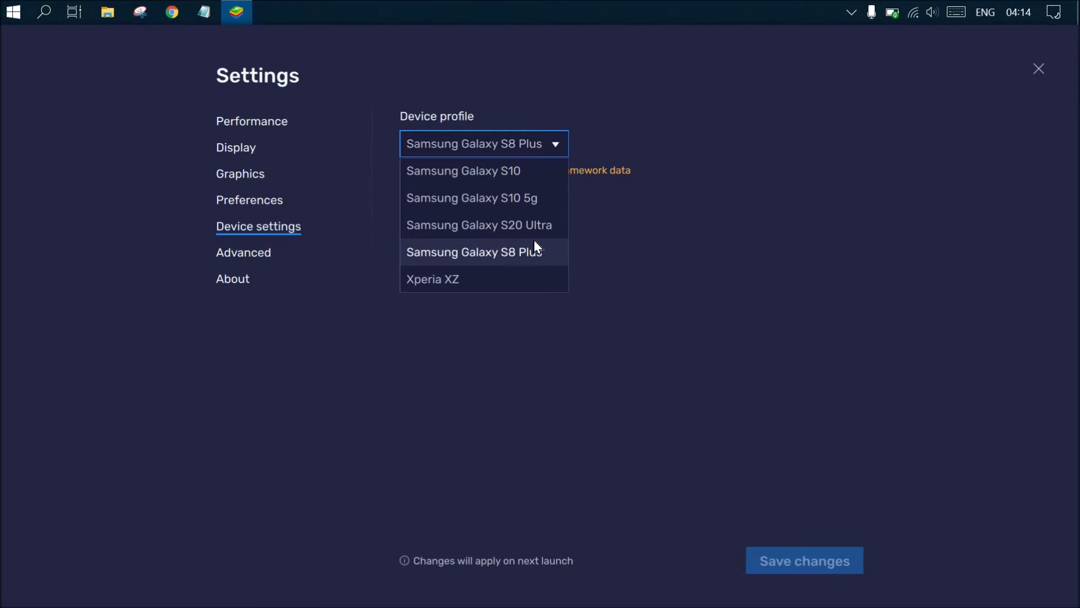
{"action": "scroll", "coordinate": [535, 247], "scroll_direction": "up", "scroll_amount": 7}
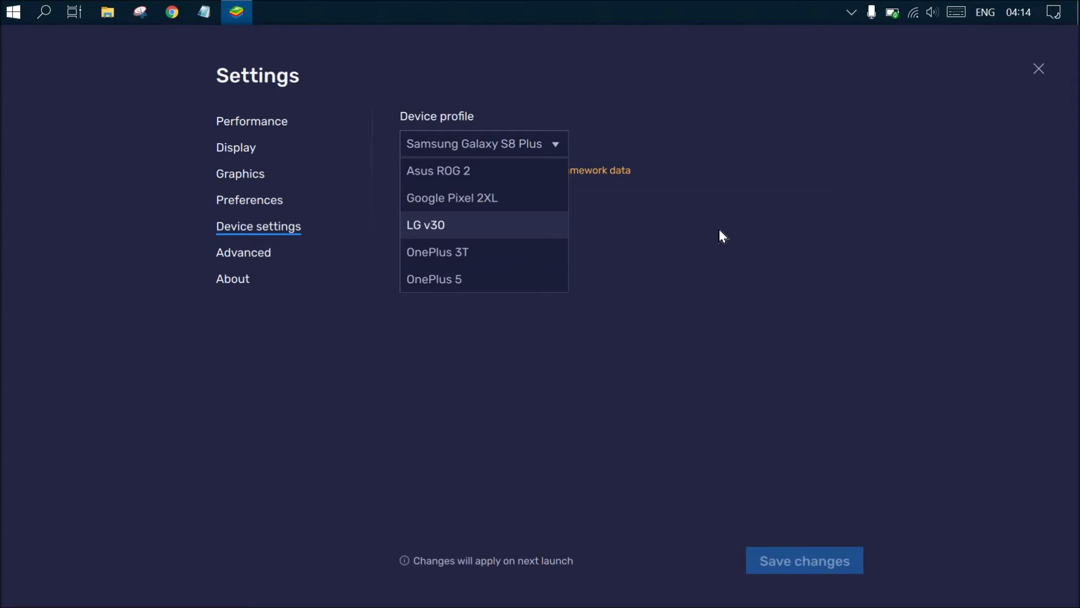
Step: Look over the device profile list again in the device settings and close it without choosing another profile
{"action": "left_click", "coordinate": [571, 150]}
{"action": "left_click", "coordinate": [562, 148]}
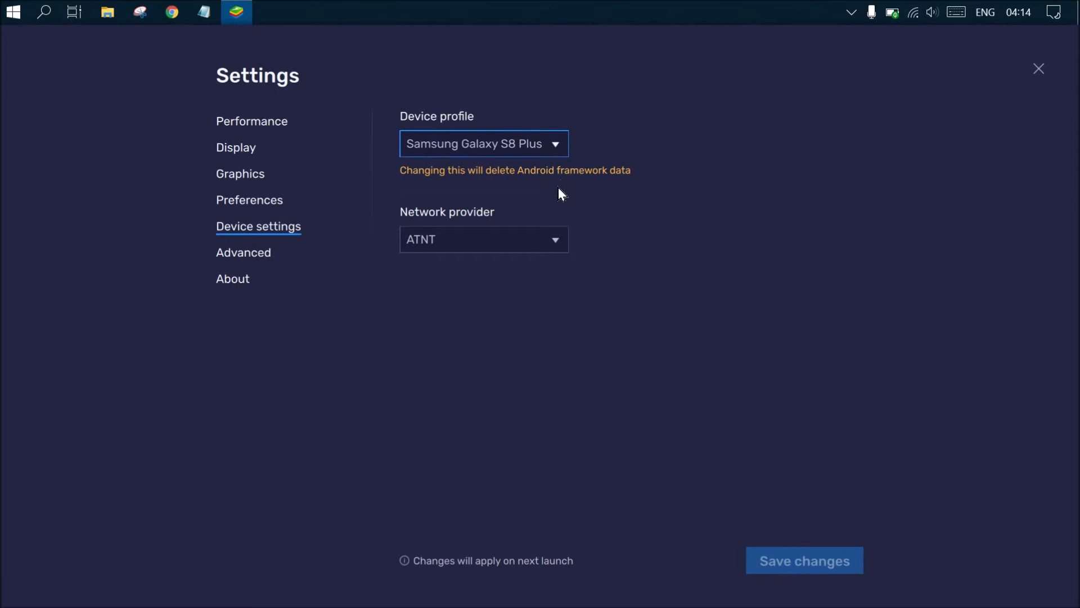
{"action": "scroll", "coordinate": [556, 201], "scroll_direction": "up", "scroll_amount": 1}
{"action": "scroll", "coordinate": [554, 201], "scroll_direction": "up", "scroll_amount": 5}
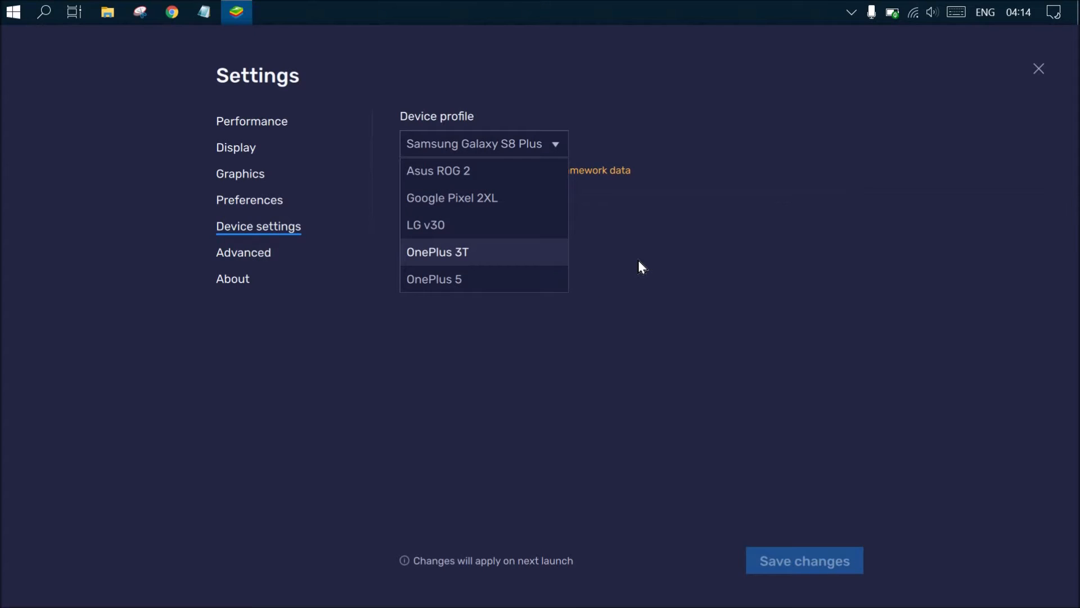
{"action": "left_click", "coordinate": [376, 281]}
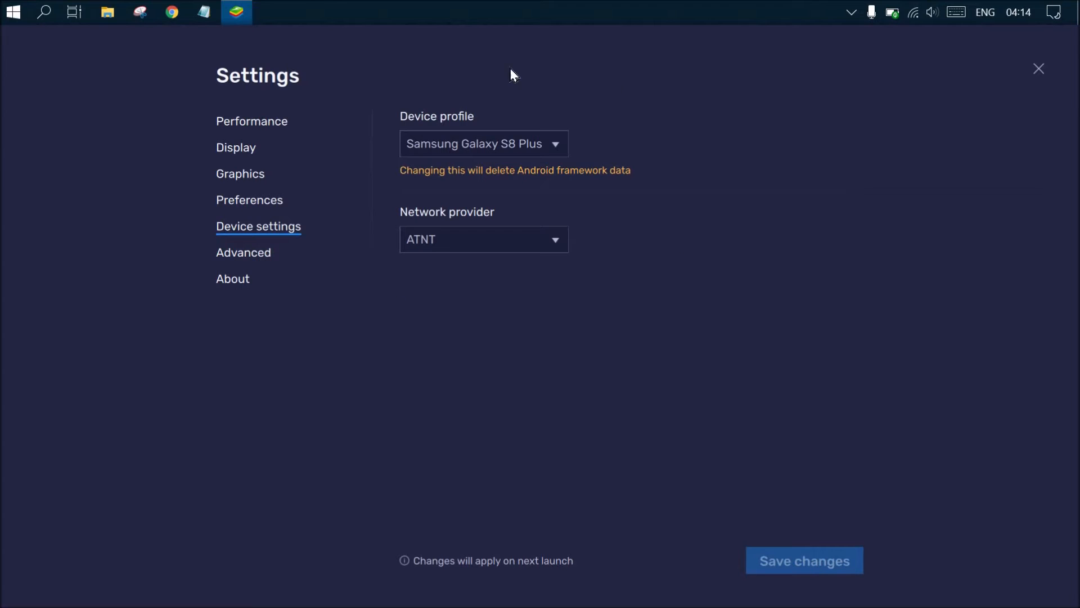
Step: Review the Advanced and About pages, return to the Performance page, and close the settings
{"action": "left_click", "coordinate": [260, 256]}
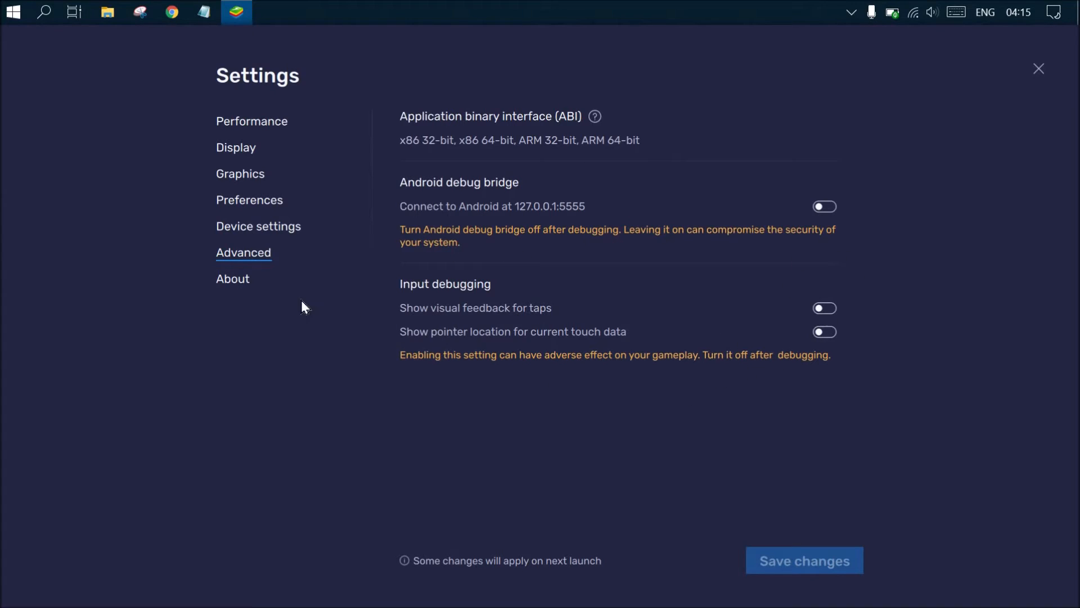
{"action": "left_click", "coordinate": [233, 279]}
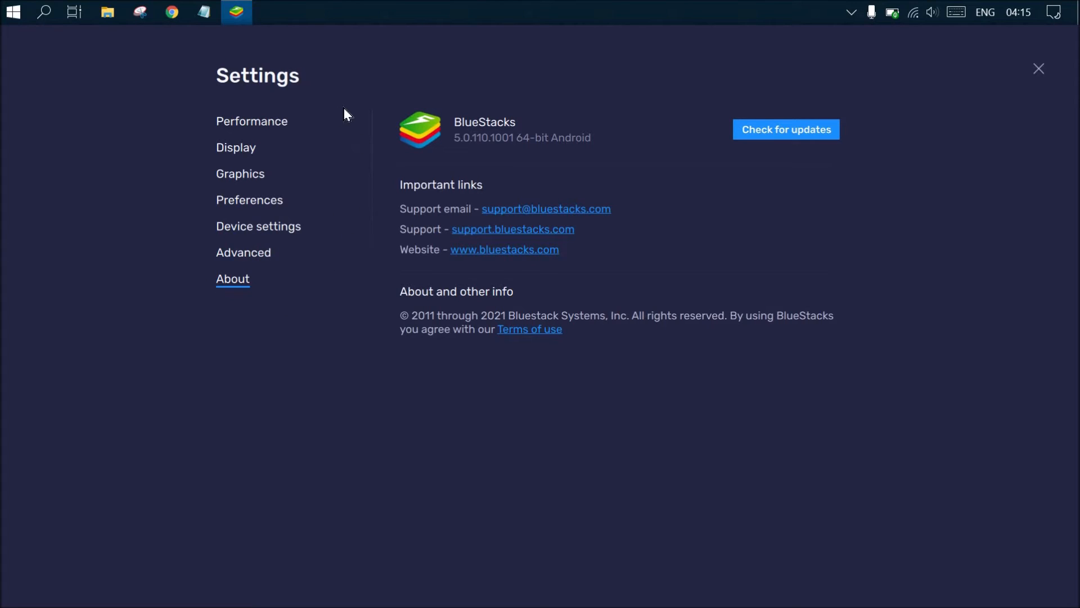
{"action": "left_click", "coordinate": [273, 120]}
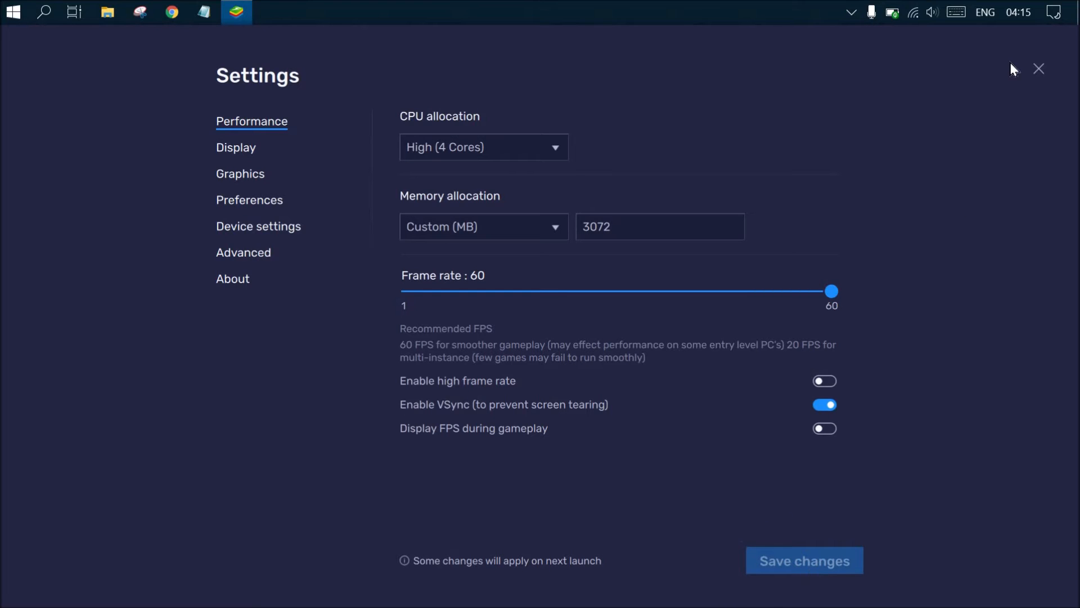
{"action": "left_click", "coordinate": [1038, 69]}
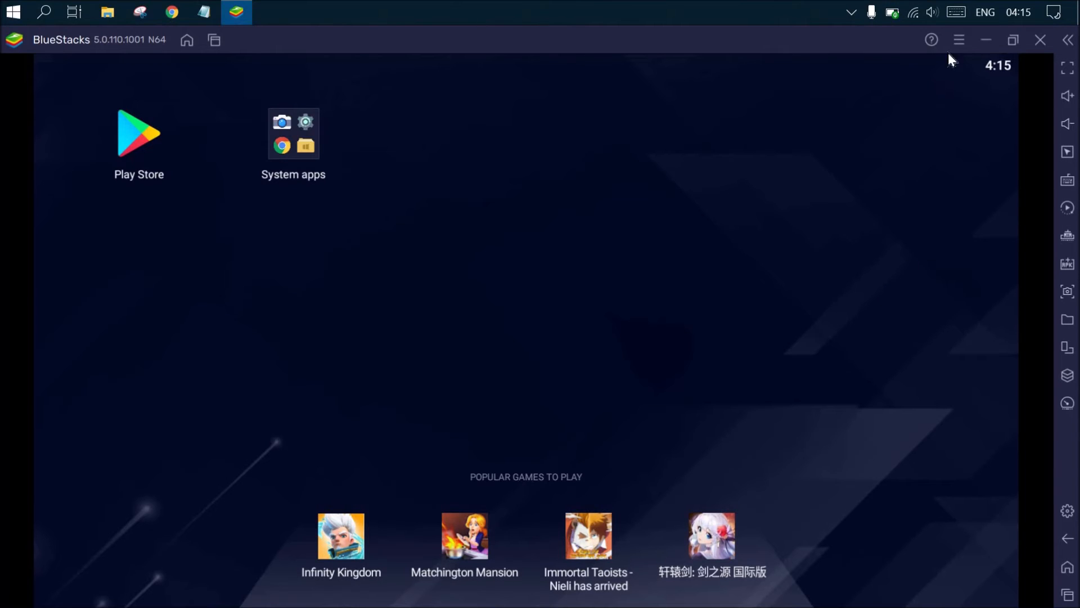
Step: Check both ways of reaching the settings from the emulator's home screen, reopen the settings, and close them again
{"action": "left_click", "coordinate": [959, 38]}
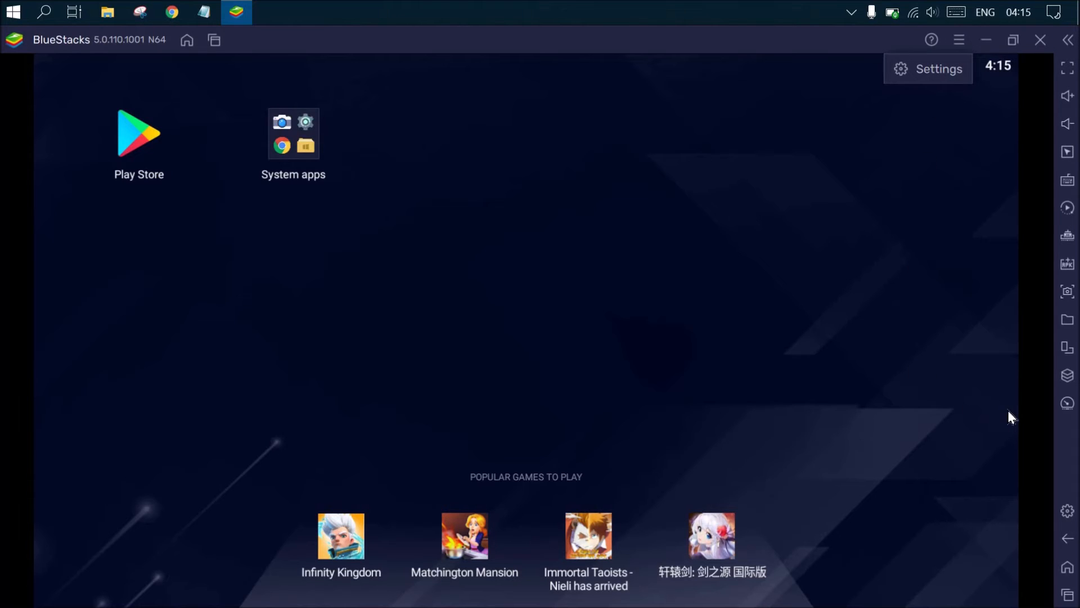
{"action": "left_click", "coordinate": [1064, 510]}
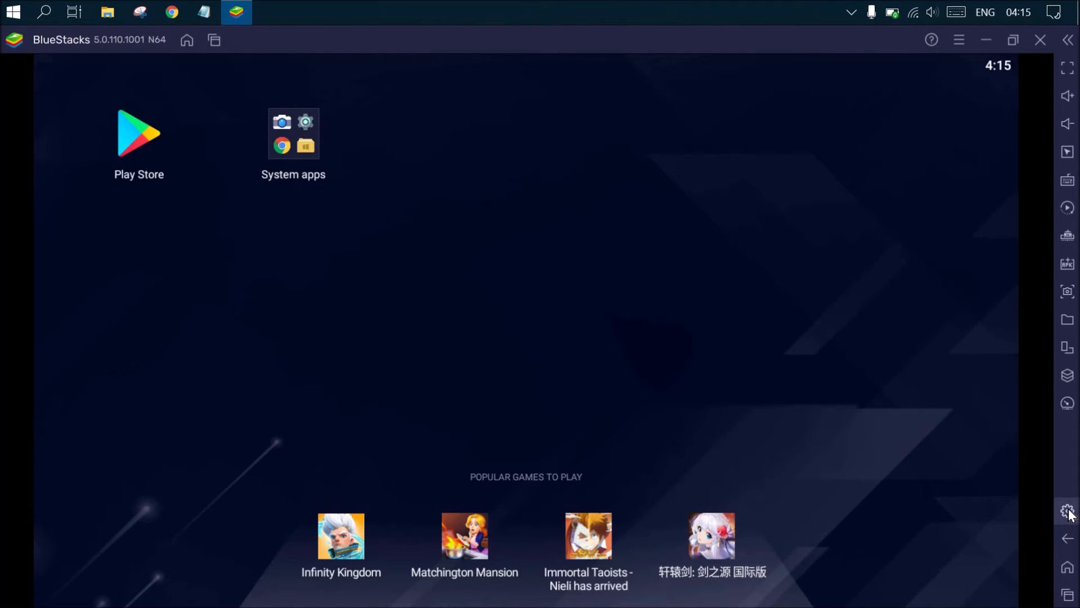
{"action": "left_click", "coordinate": [1068, 512]}
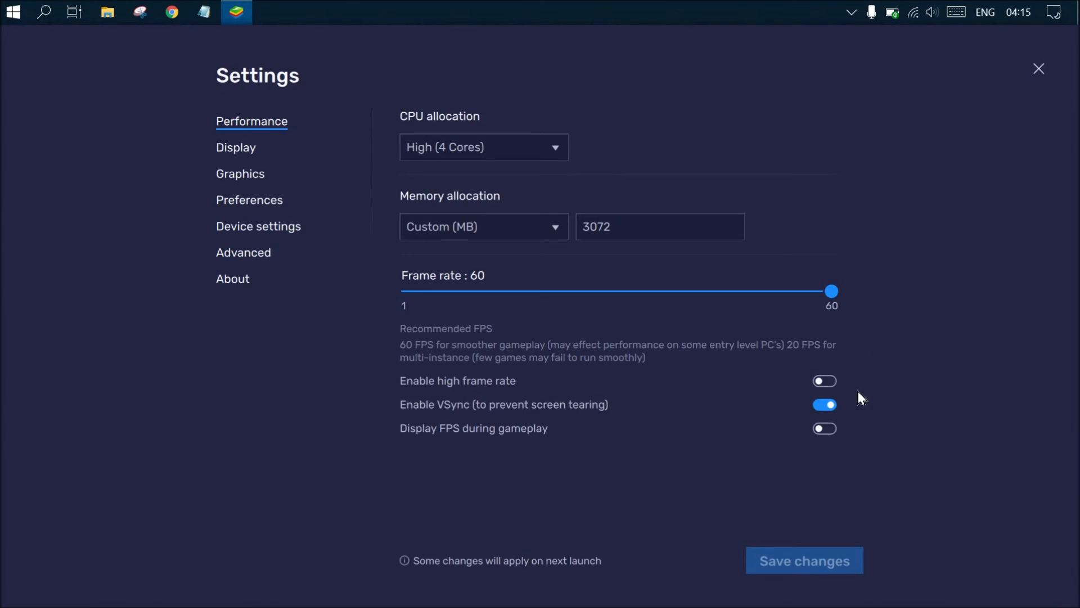
{"action": "key", "text": "Escape"}
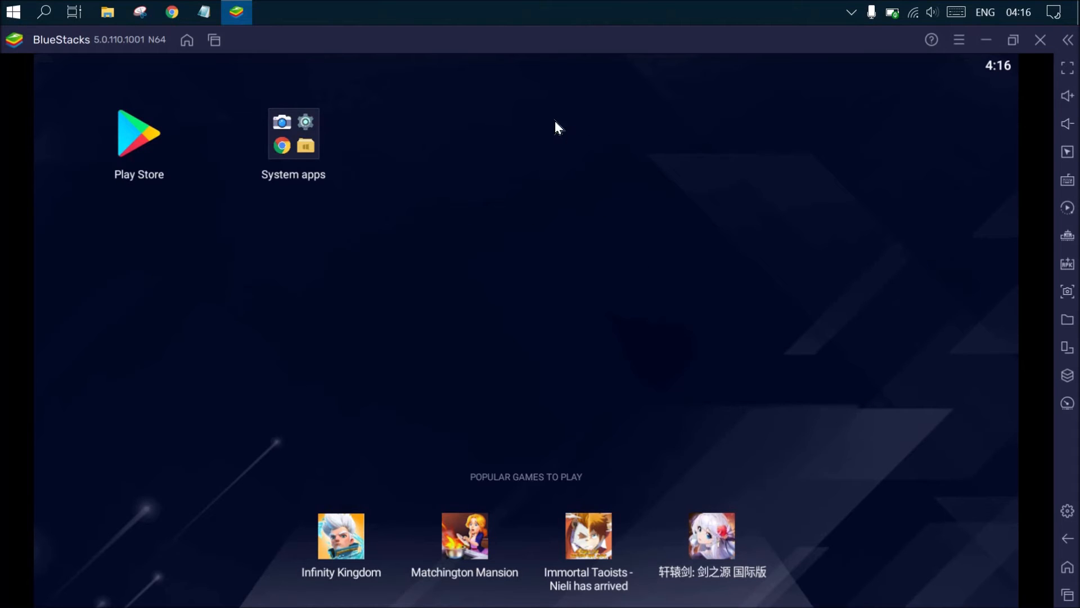
Step: Install the 9_22_0.6.0 APK from the Furry Games APK folder on the Desktop using the emulator's APK installer
{"action": "left_click", "coordinate": [1068, 271]}
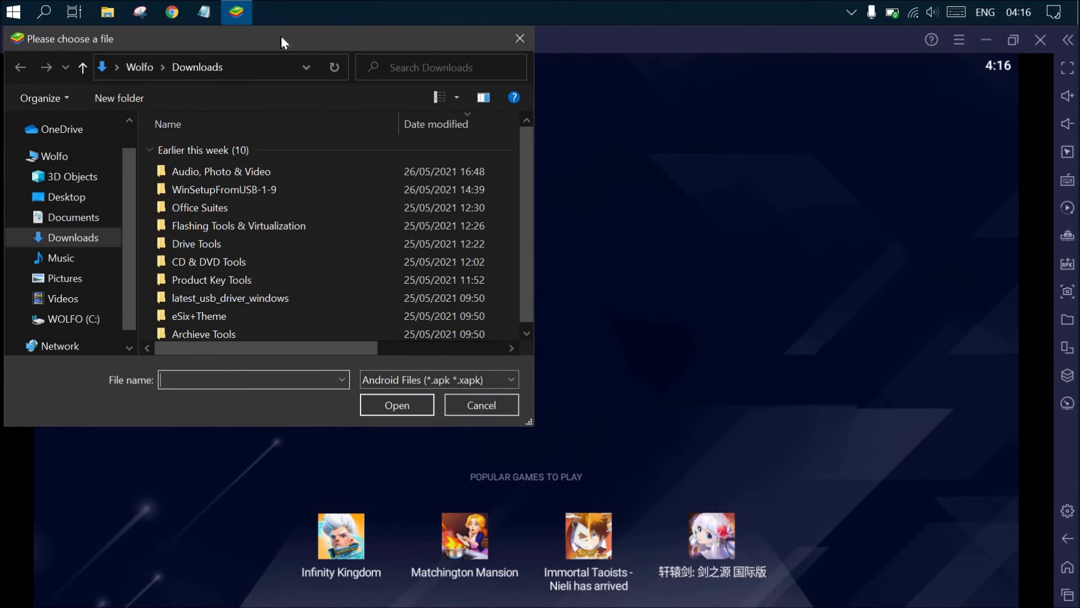
{"action": "left_click_drag", "start_coordinate": [281, 36], "coordinate": [526, 75]}
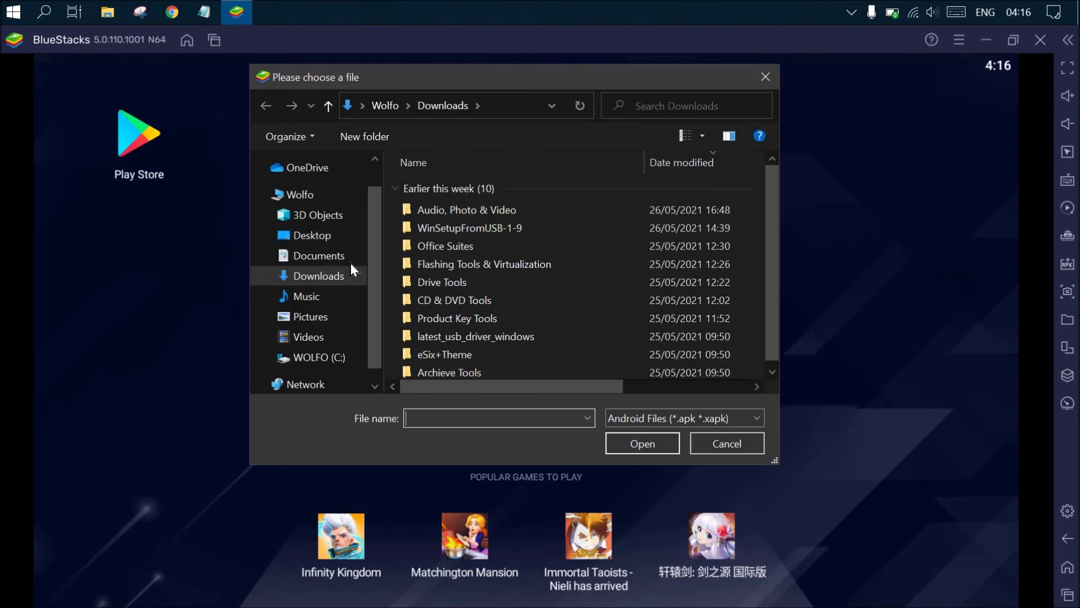
{"action": "left_click", "coordinate": [351, 237]}
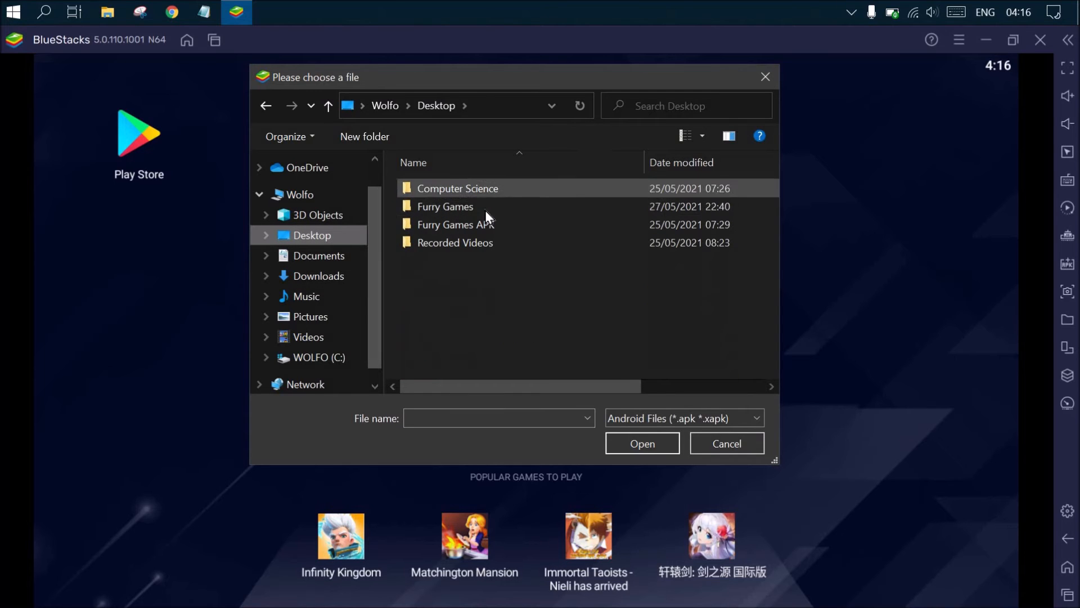
{"action": "double_click", "coordinate": [485, 210]}
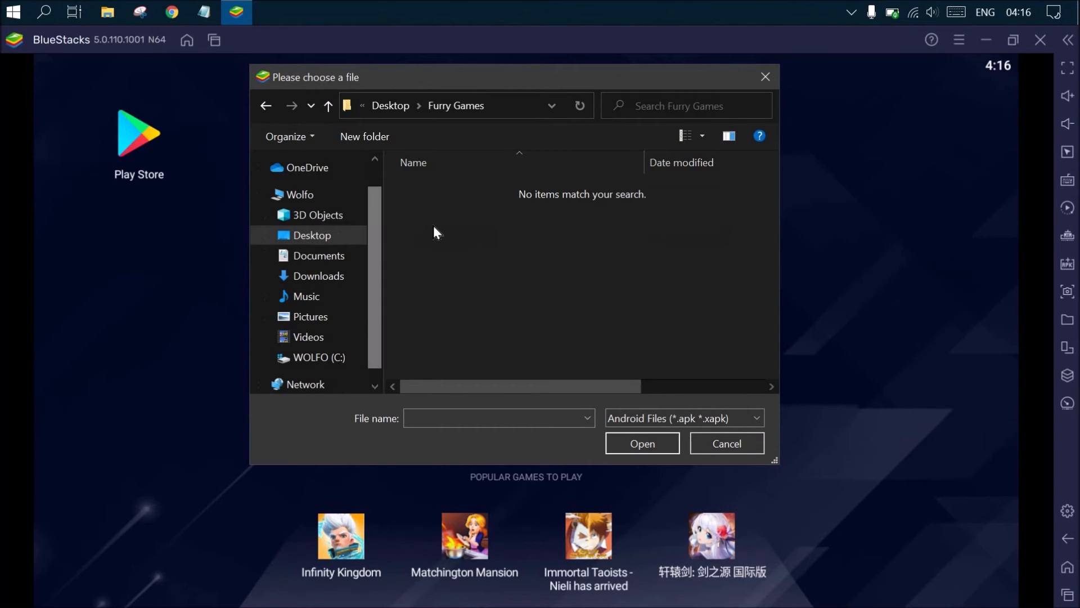
{"action": "double_click", "coordinate": [449, 224]}
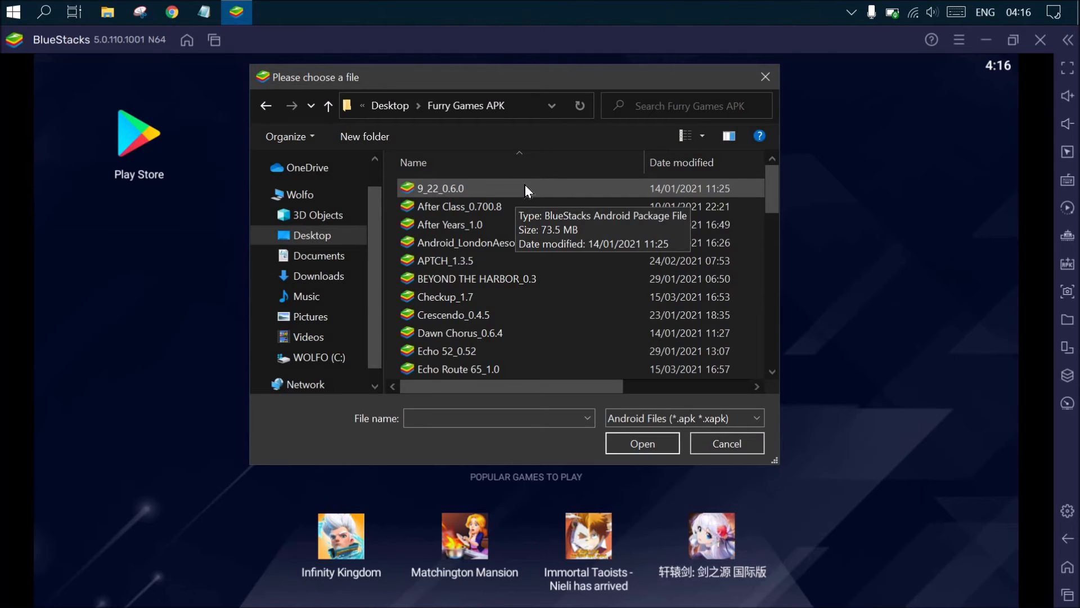
{"action": "double_click", "coordinate": [525, 186]}
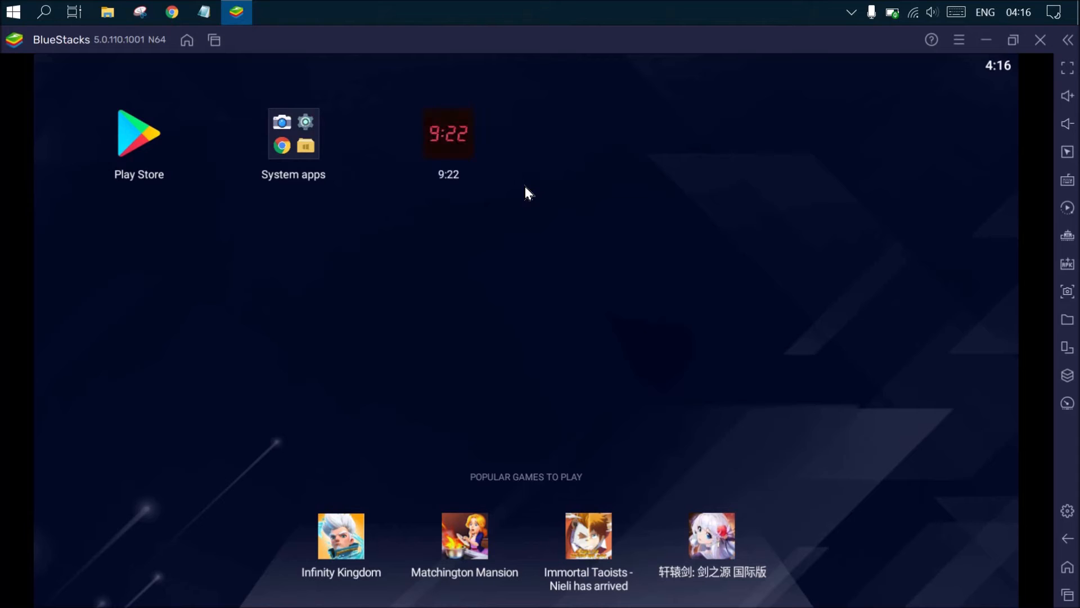
Step: Switch to File Explorer, open the Furry Games APK folder on the Desktop, and choose the After Class_0.700.8 package
{"action": "left_click", "coordinate": [112, 13]}
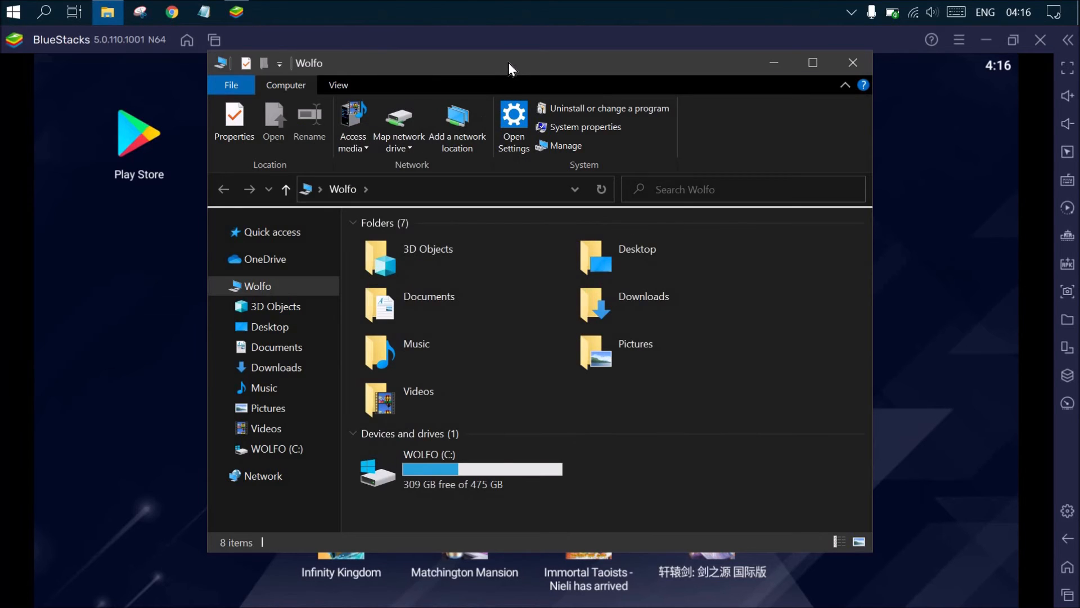
{"action": "left_click_drag", "start_coordinate": [509, 62], "coordinate": [596, 86]}
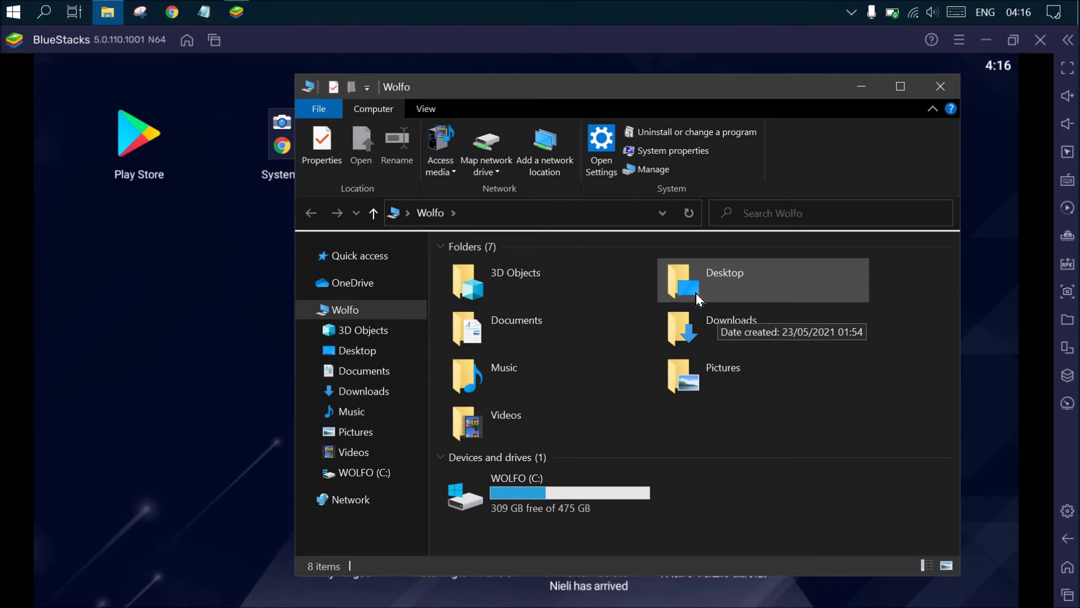
{"action": "left_click", "coordinate": [522, 297]}
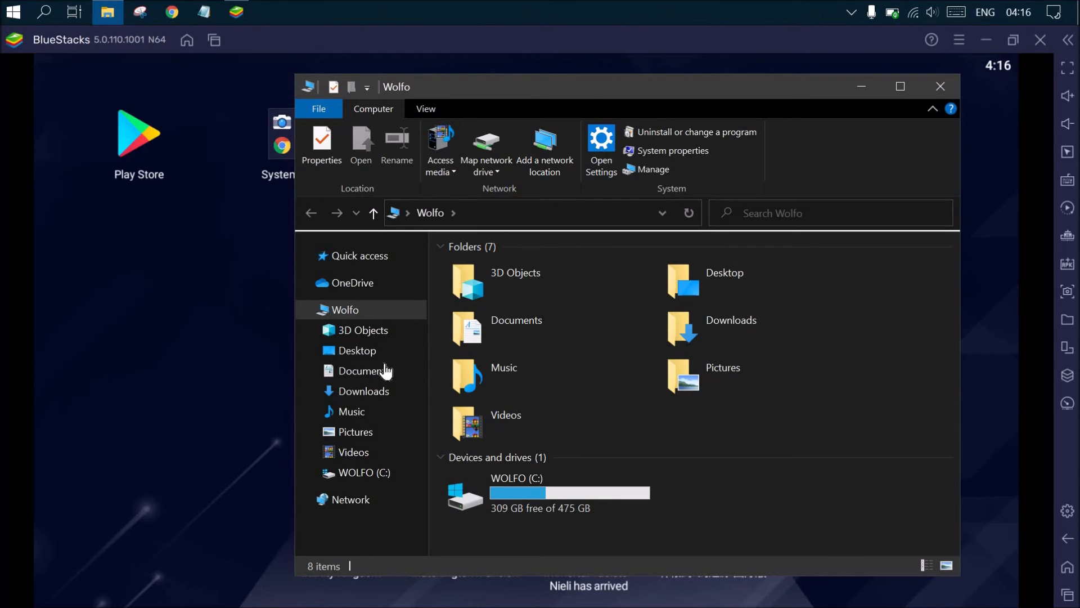
{"action": "left_click", "coordinate": [386, 355]}
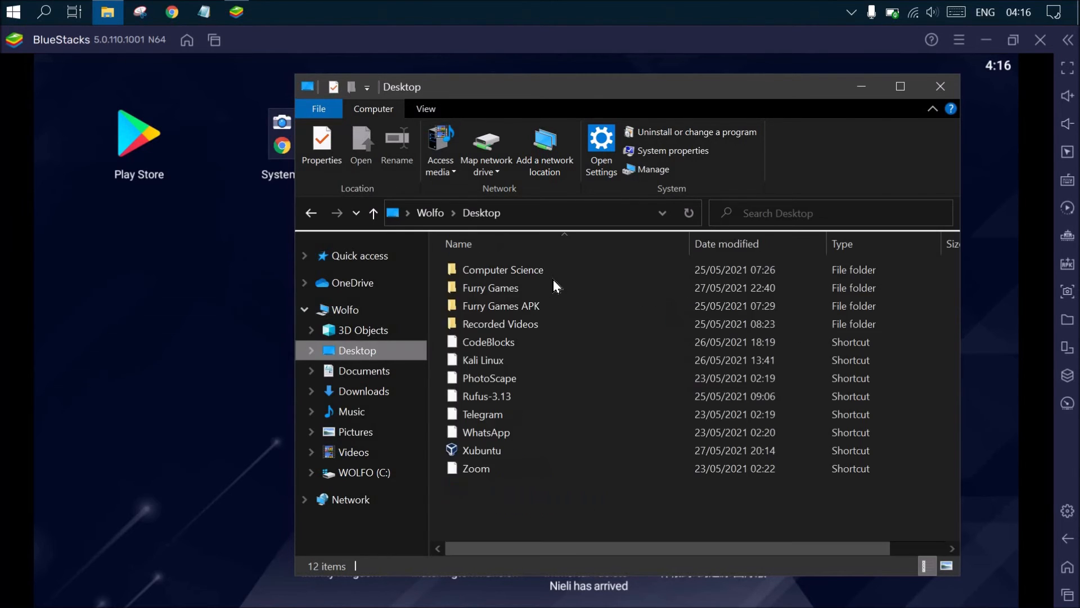
{"action": "double_click", "coordinate": [549, 309]}
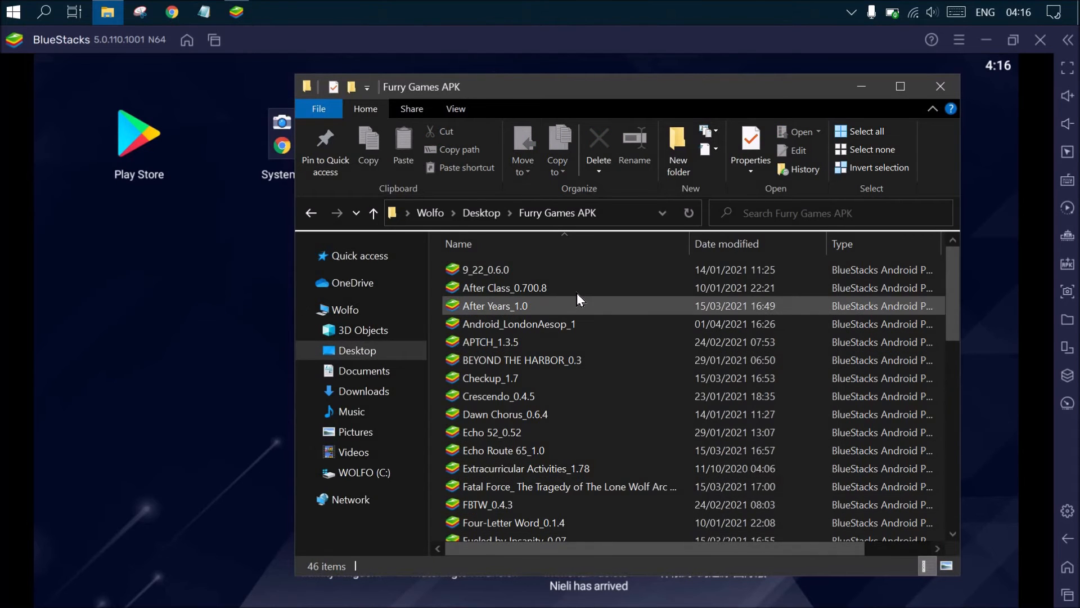
{"action": "left_click", "coordinate": [652, 292]}
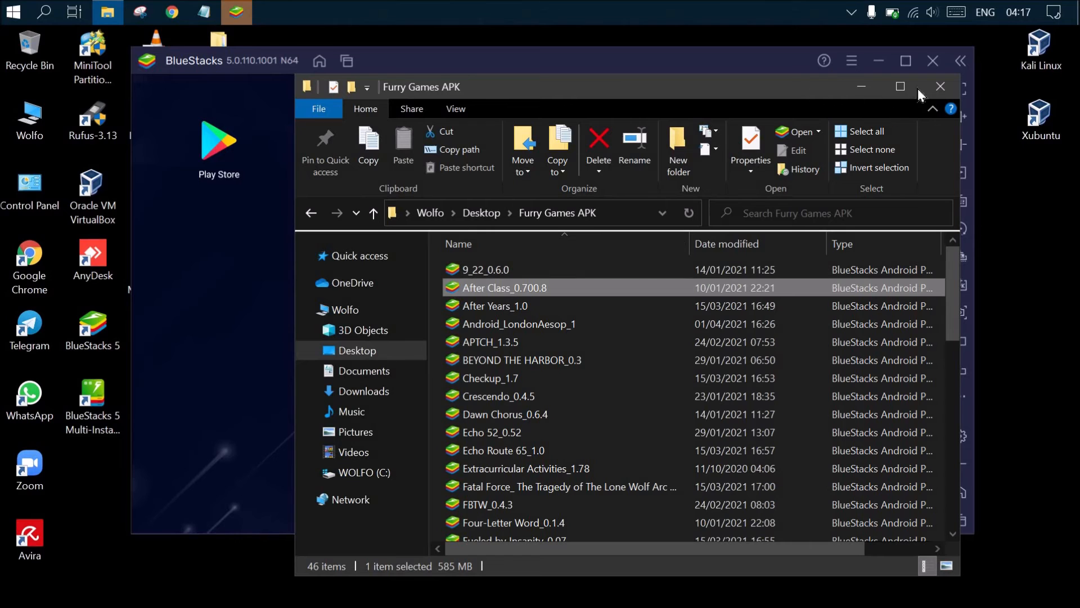
Step: Bring the BlueStacks window back to the foreground and maximize it
{"action": "left_click", "coordinate": [239, 18]}
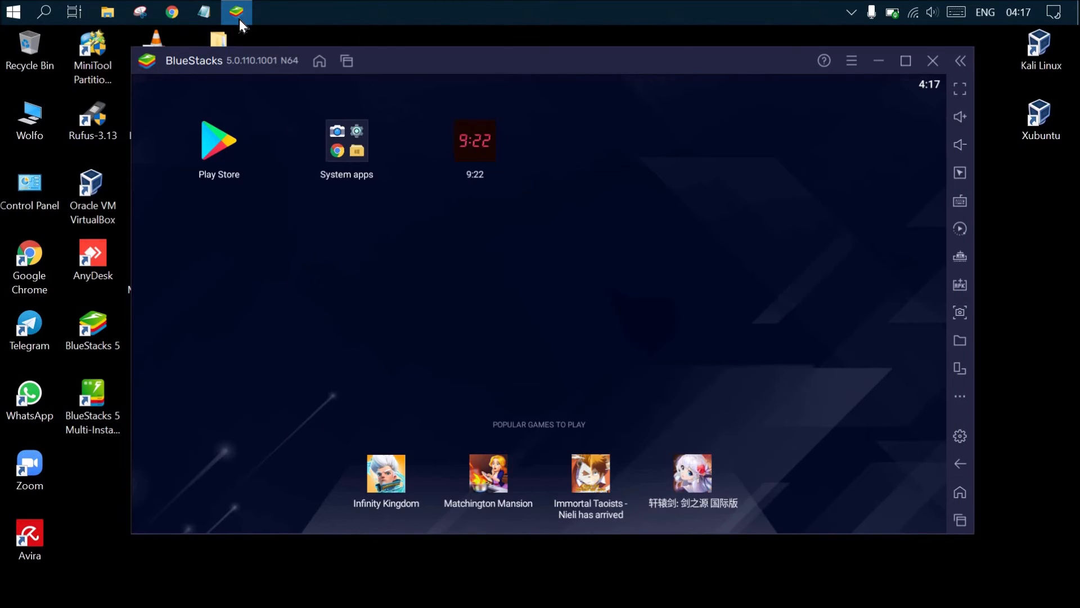
{"action": "left_click", "coordinate": [239, 18]}
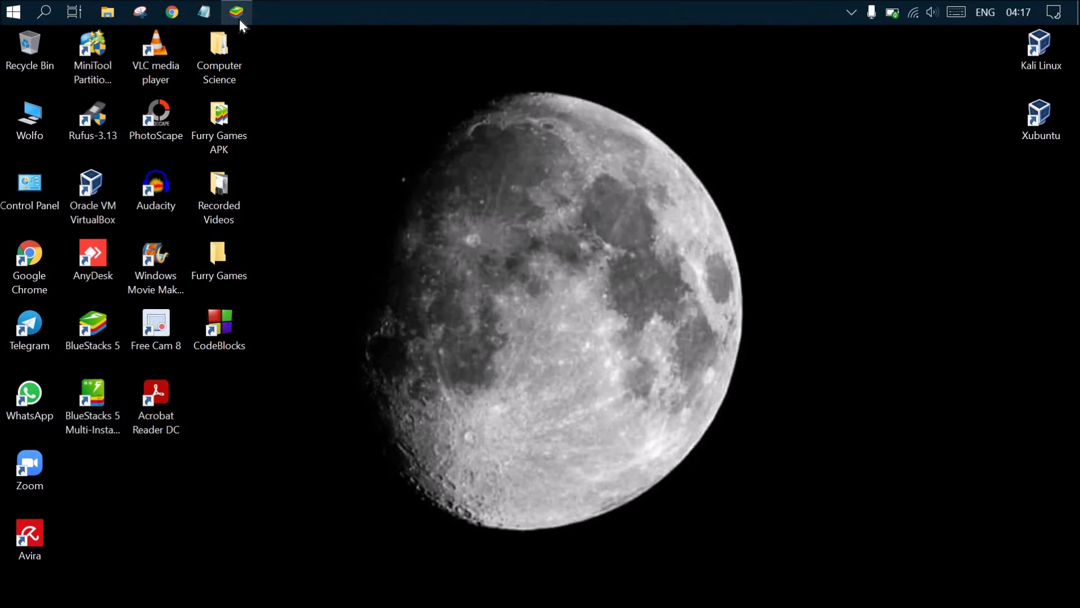
{"action": "left_click", "coordinate": [240, 18]}
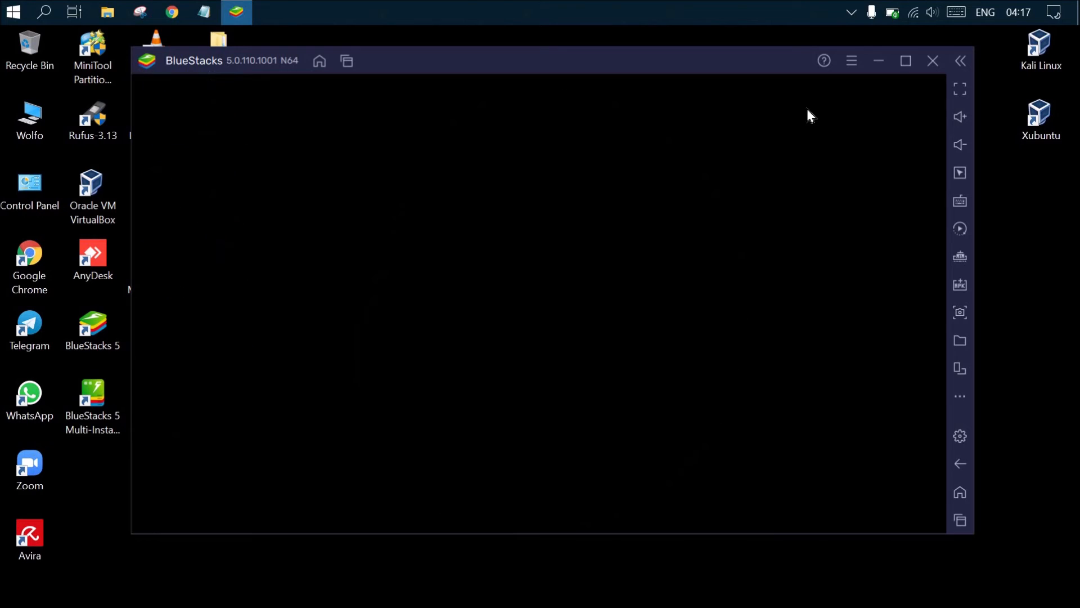
{"action": "left_click", "coordinate": [901, 62]}
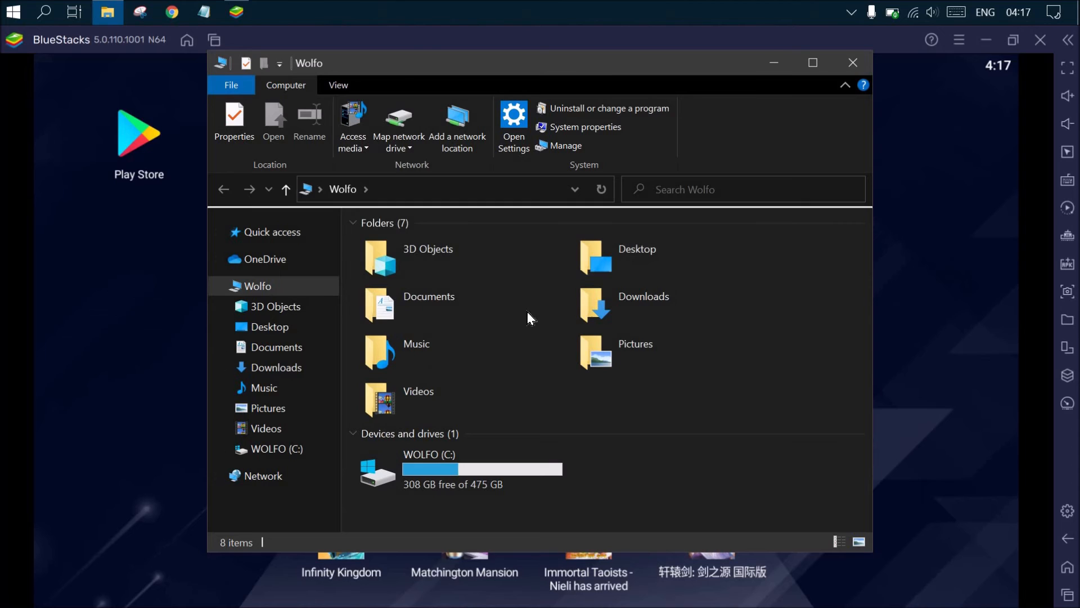
Step: Drop After Class_0.700.8 from the Desktop's Furry Games APK folder in File Explorer onto the BlueStacks home screen, and close File Explorer
{"action": "double_click", "coordinate": [637, 252]}
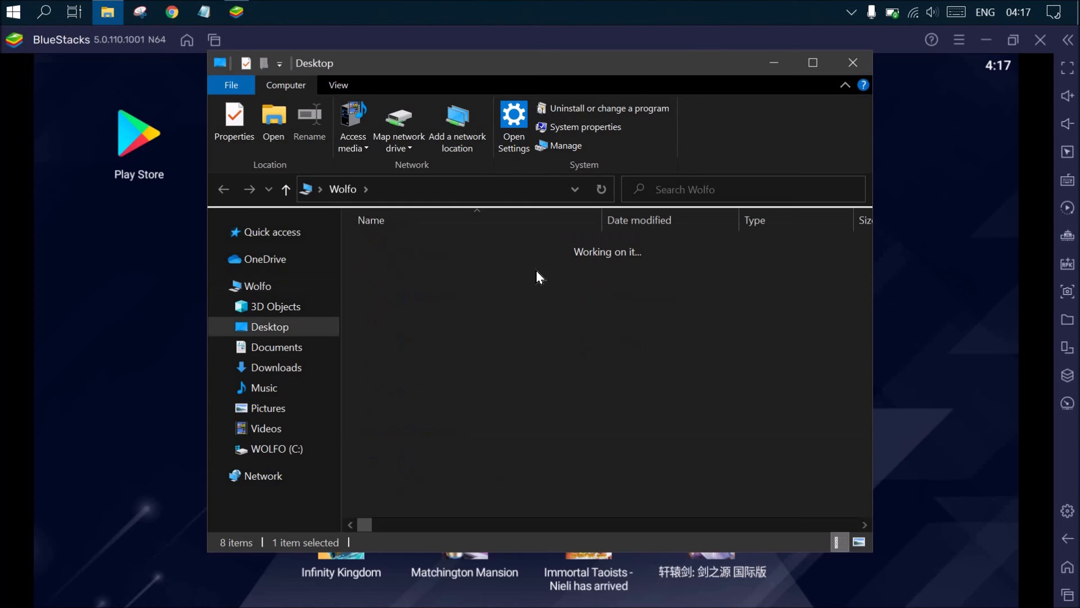
{"action": "double_click", "coordinate": [510, 279]}
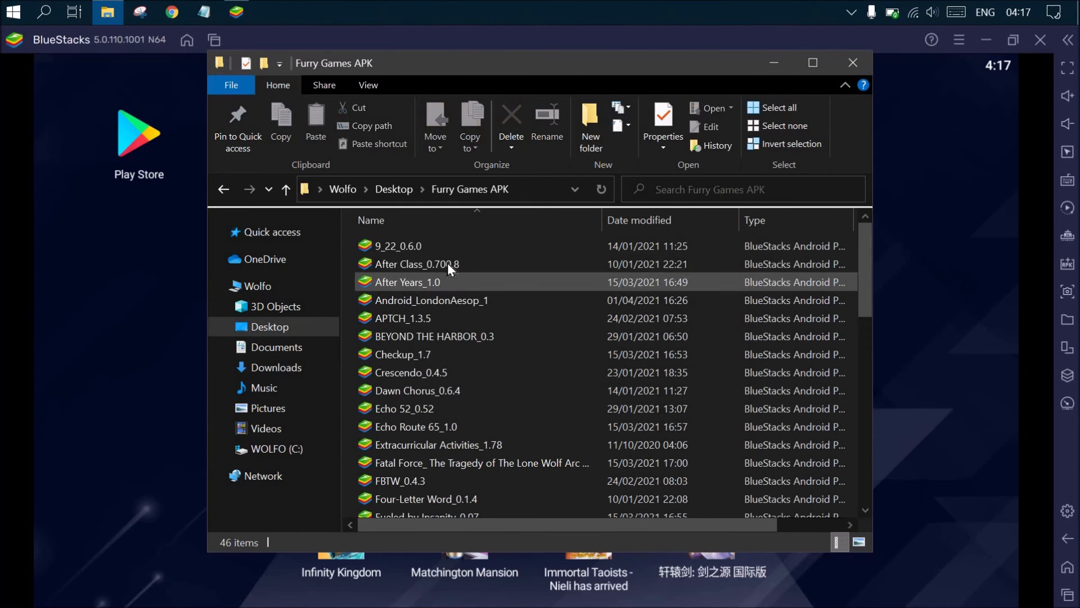
{"action": "left_click", "coordinate": [492, 262]}
{"action": "left_click_drag", "start_coordinate": [338, 287], "coordinate": [148, 285]}
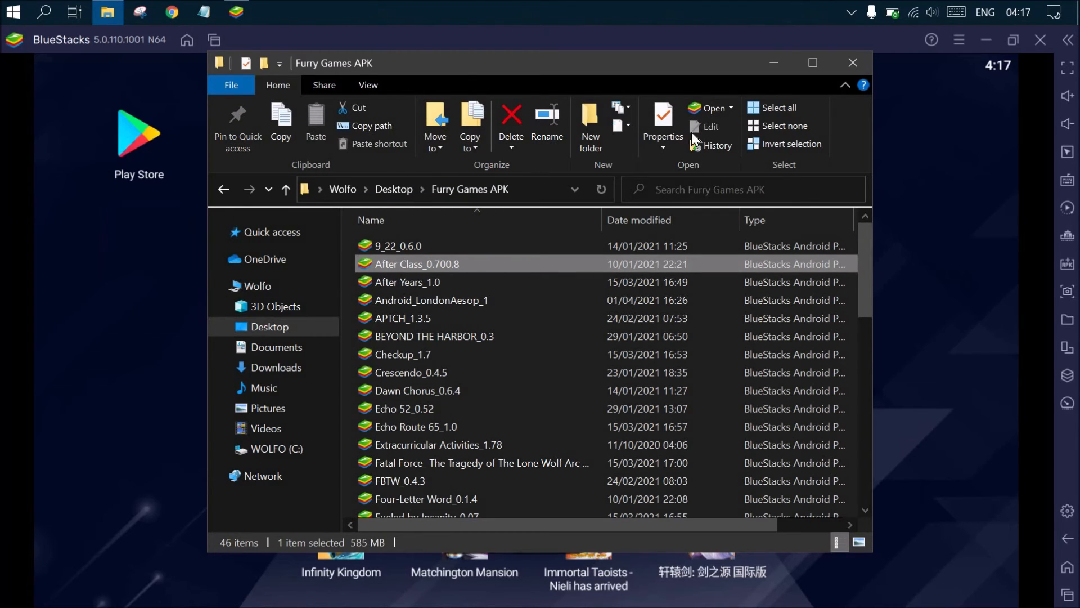
{"action": "left_click", "coordinate": [774, 62]}
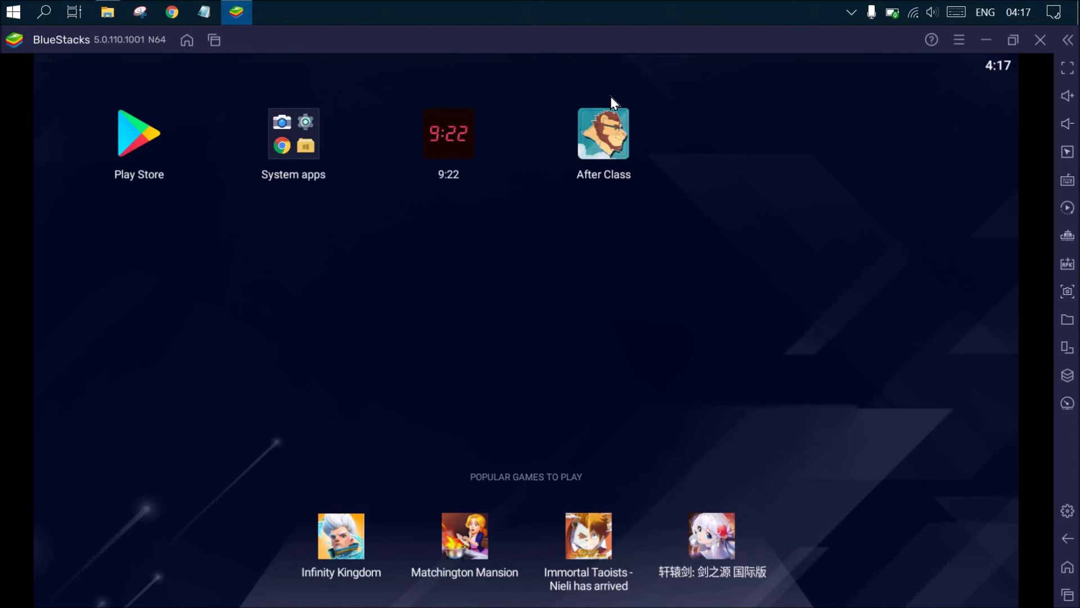
{"action": "left_click", "coordinate": [106, 11]}
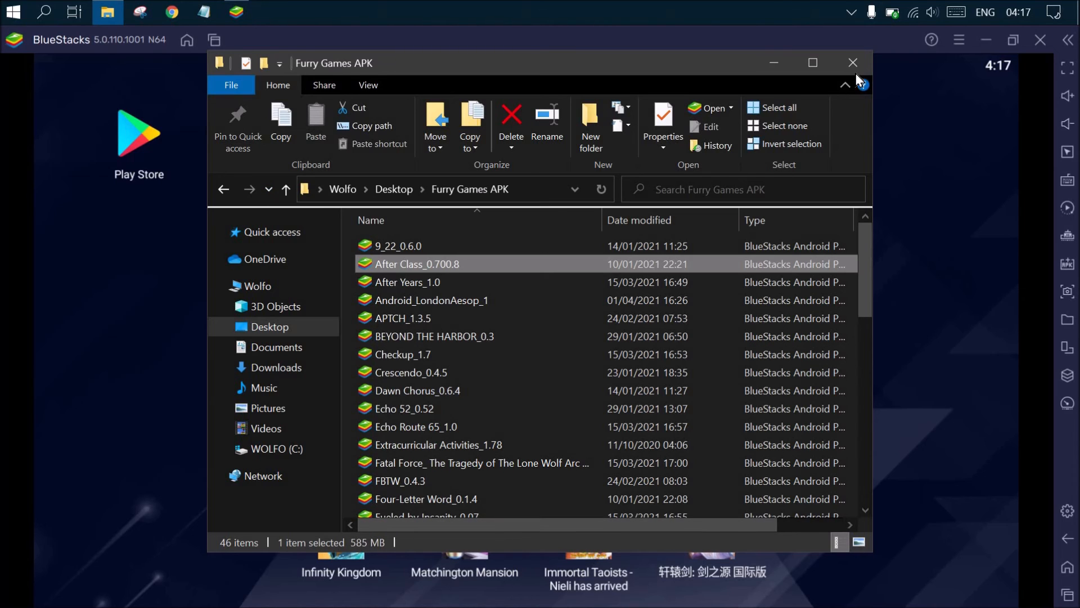
{"action": "key", "text": "alt+F4"}
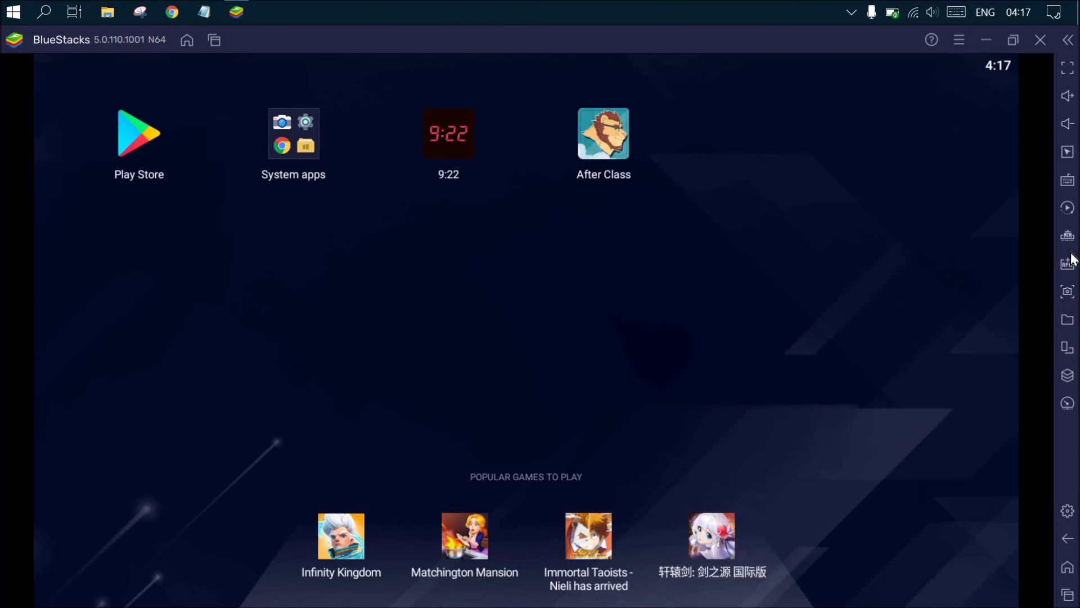
Step: Install the After Years_1.0 package from the Desktop's Furry Games APK folder using the emulator's APK installer
{"action": "left_click", "coordinate": [1063, 268]}
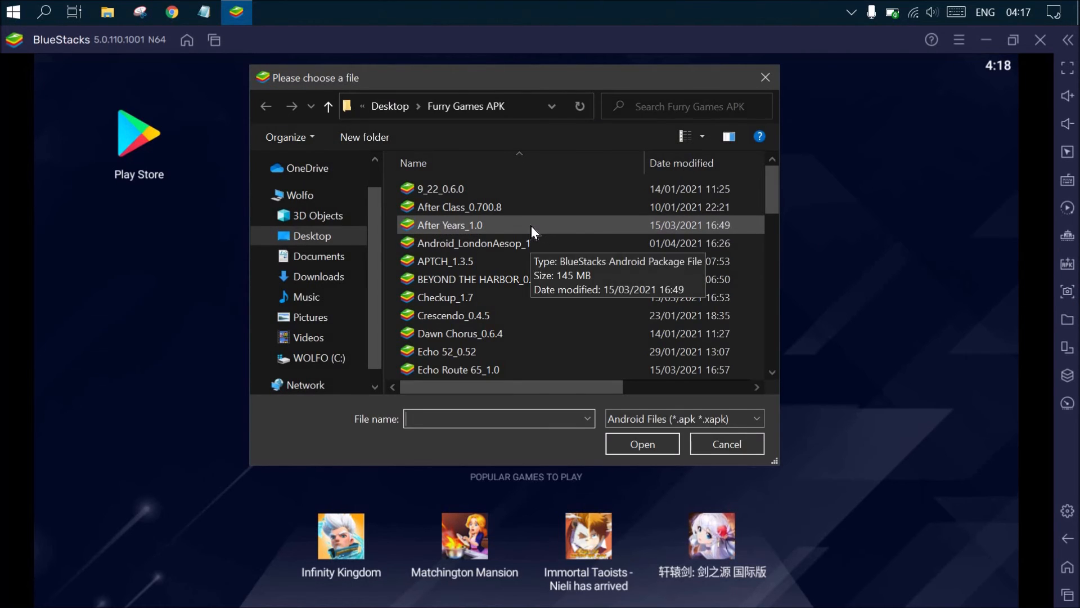
{"action": "left_click", "coordinate": [531, 225]}
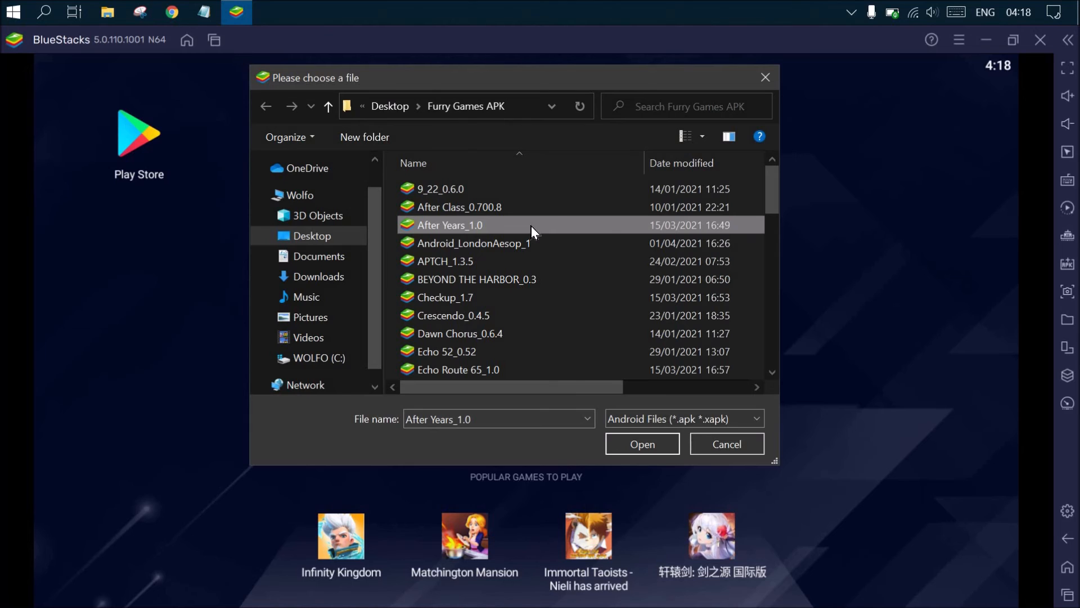
{"action": "double_click", "coordinate": [531, 227]}
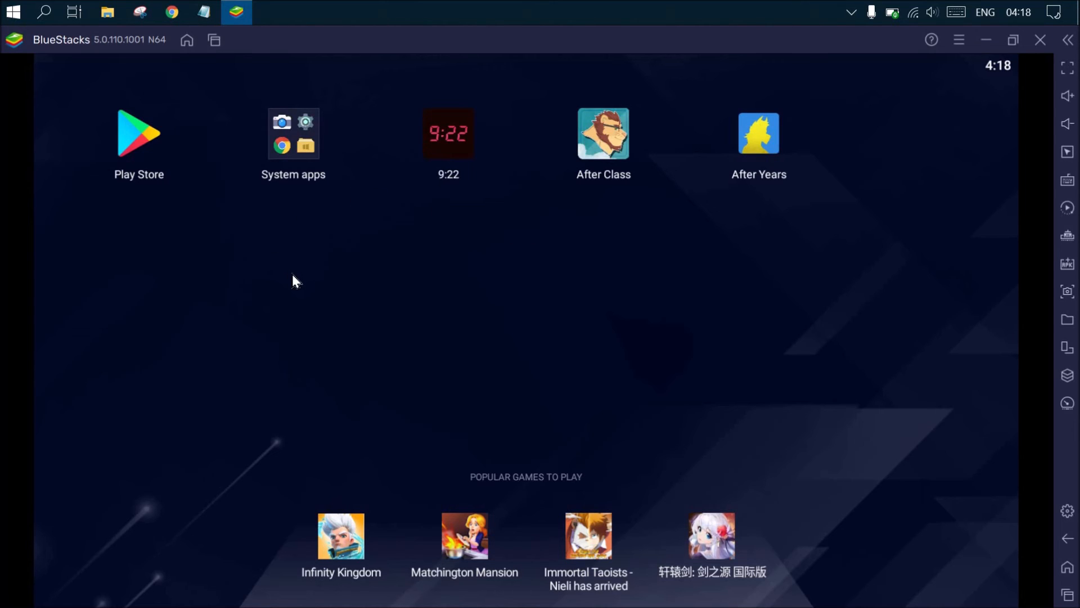
Step: Switch to File Explorer, open the Furry Games APK folder on the Desktop, and move its window aside to expose the emulator's home screen
{"action": "left_click", "coordinate": [109, 21]}
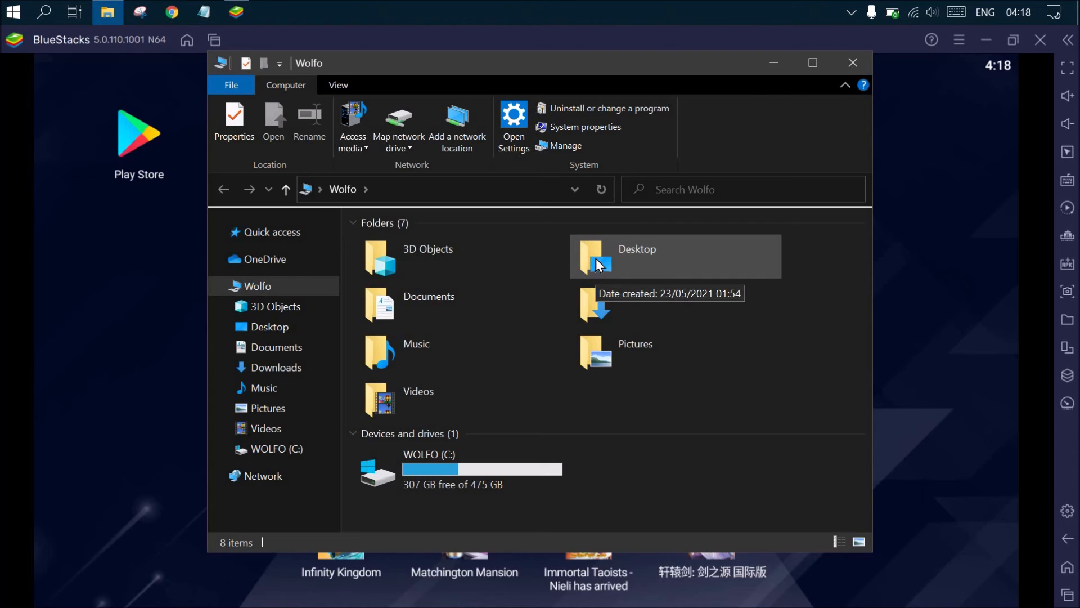
{"action": "key", "text": "Return"}
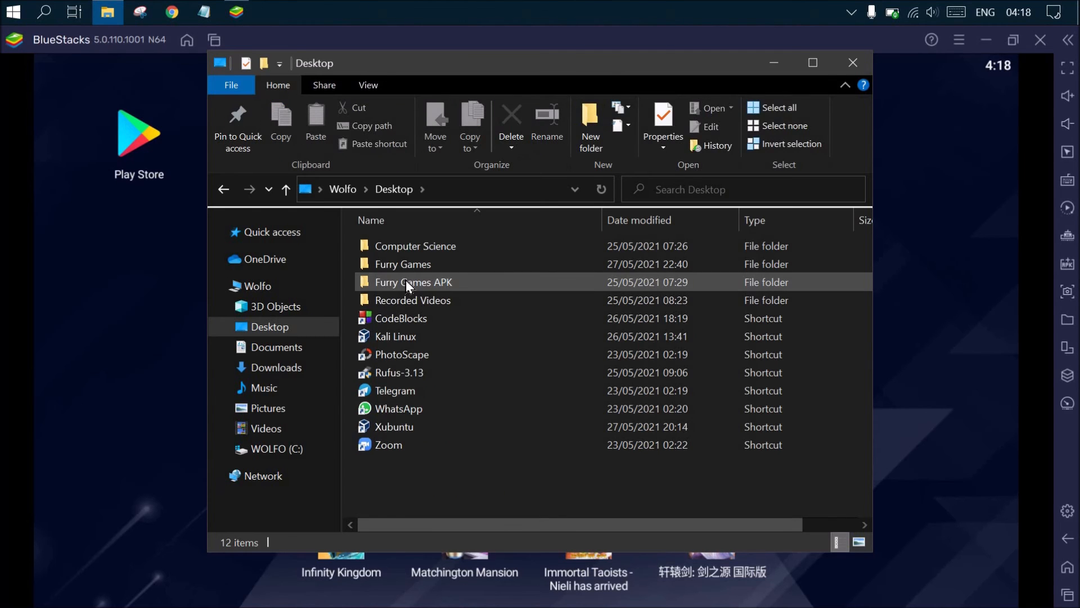
{"action": "double_click", "coordinate": [406, 279]}
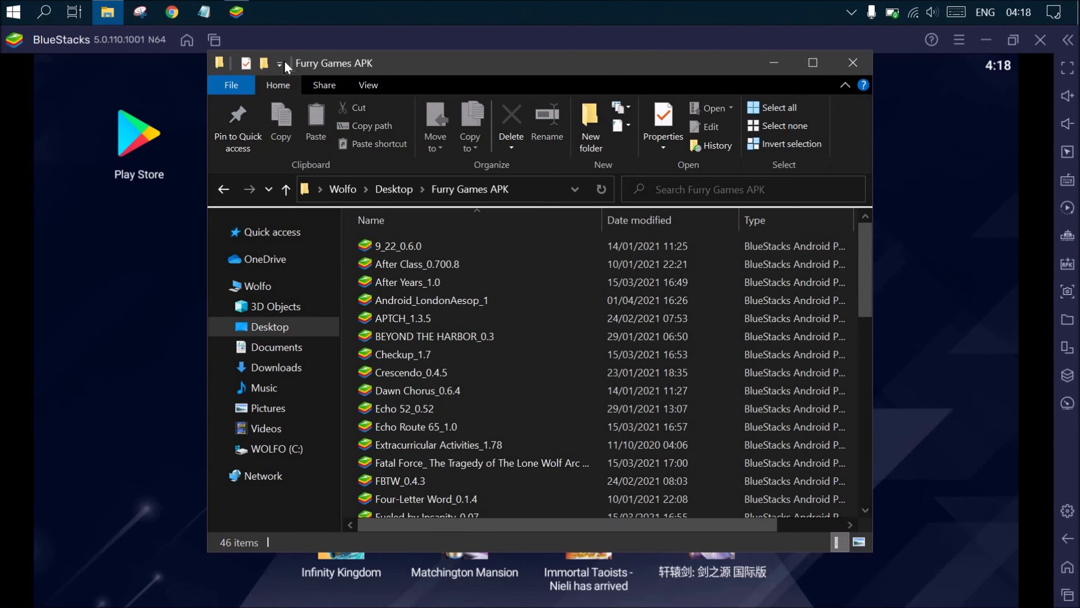
{"action": "left_click_drag", "start_coordinate": [322, 153], "coordinate": [344, 176]}
{"action": "left_click_drag", "start_coordinate": [502, 196], "coordinate": [215, 137]}
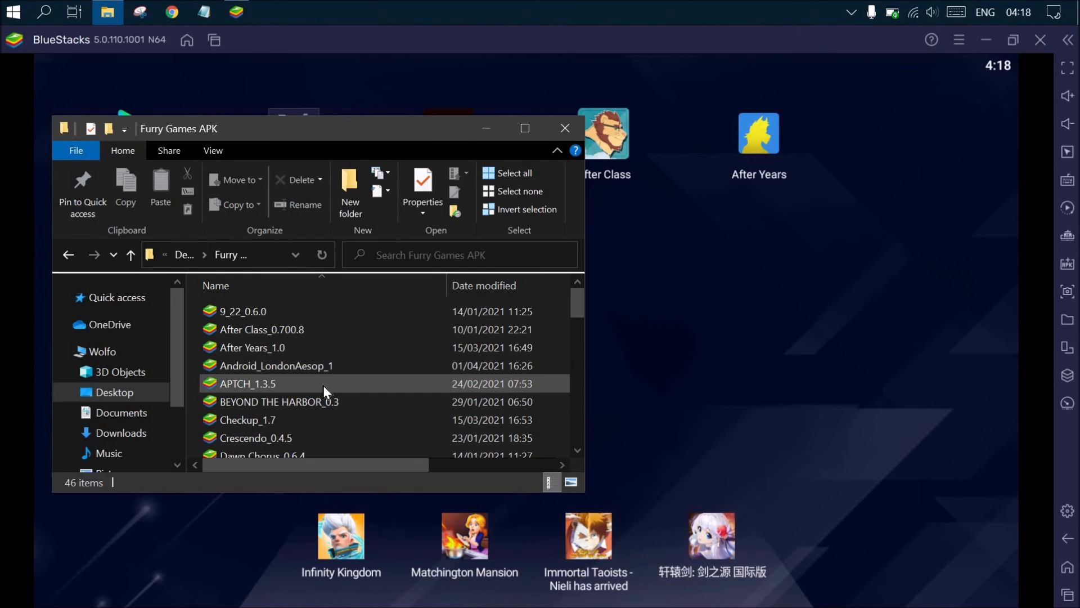
Step: Drop the APTCH_1.3.5 package from File Explorer onto the BlueStacks home screen to install it, and dismiss File Explorer
{"action": "left_click", "coordinate": [357, 387]}
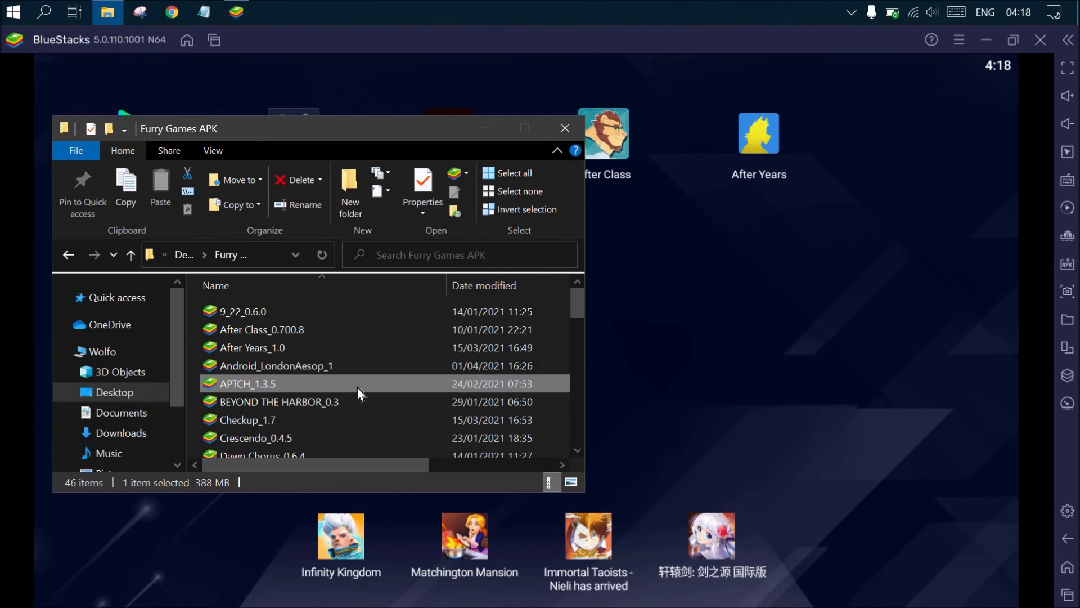
{"action": "left_click_drag", "start_coordinate": [409, 383], "coordinate": [827, 257]}
{"action": "left_click_drag", "start_coordinate": [568, 298], "coordinate": [568, 298]}
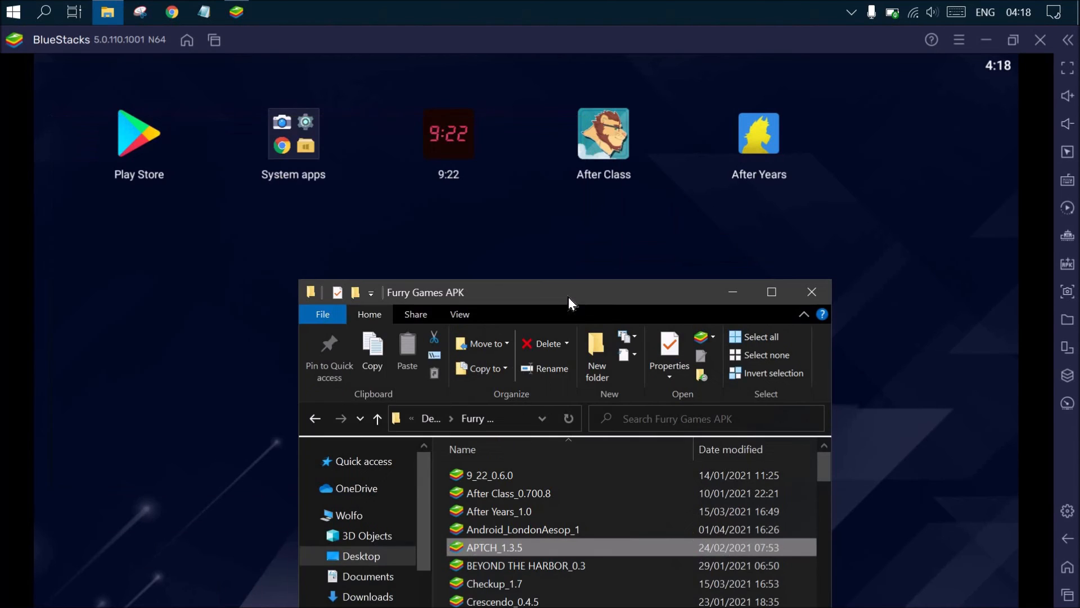
{"action": "left_click_drag", "start_coordinate": [498, 188], "coordinate": [407, 123]}
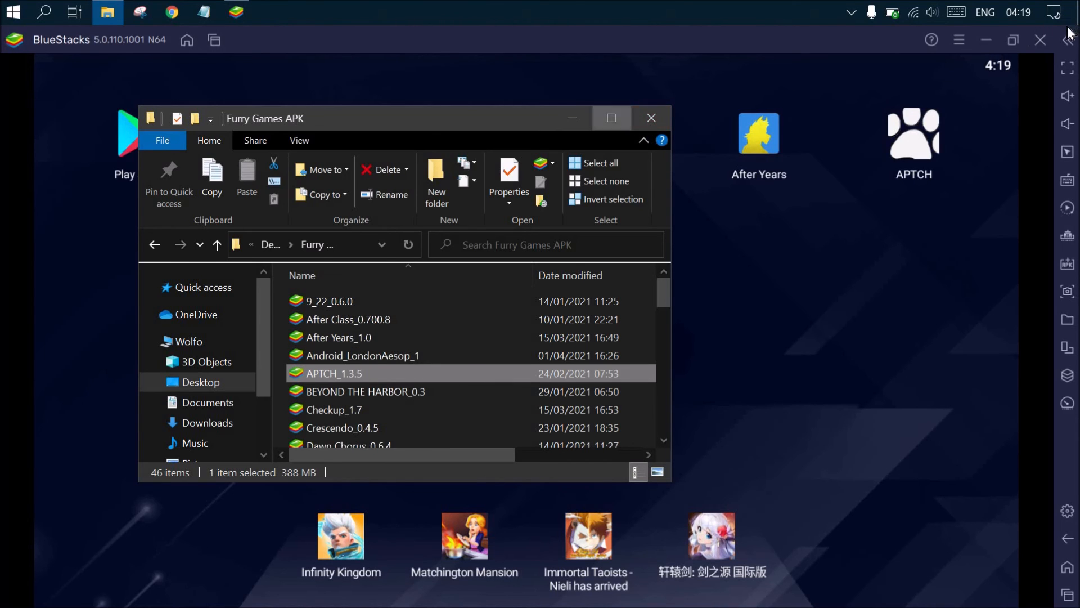
{"action": "left_click", "coordinate": [611, 118]}
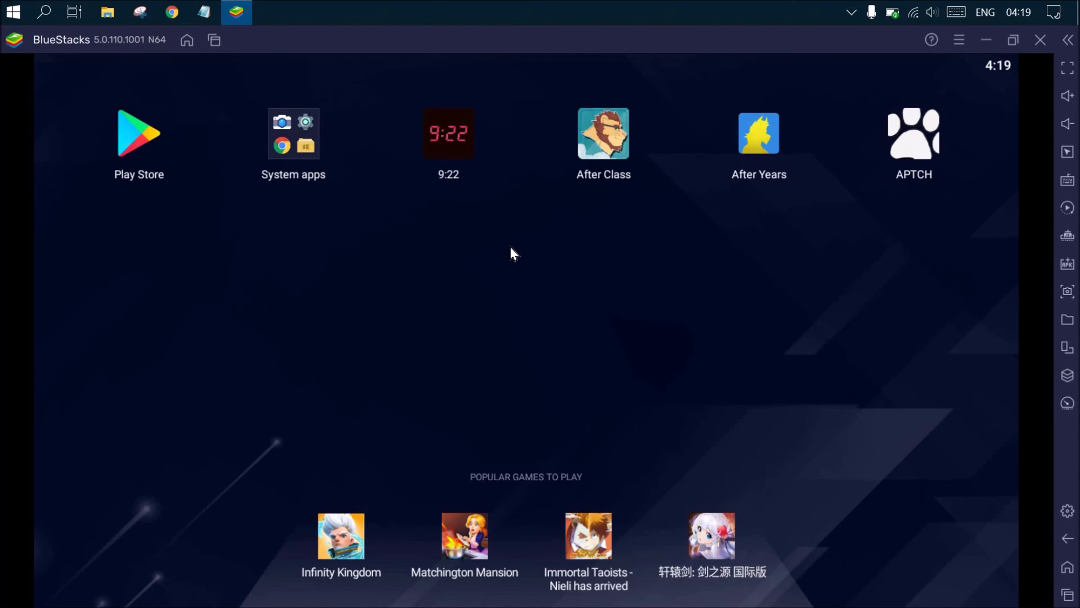
Step: Launch the 9:22 game from the home screen and lower the Windows speaker volume while it loads
{"action": "left_click", "coordinate": [453, 138]}
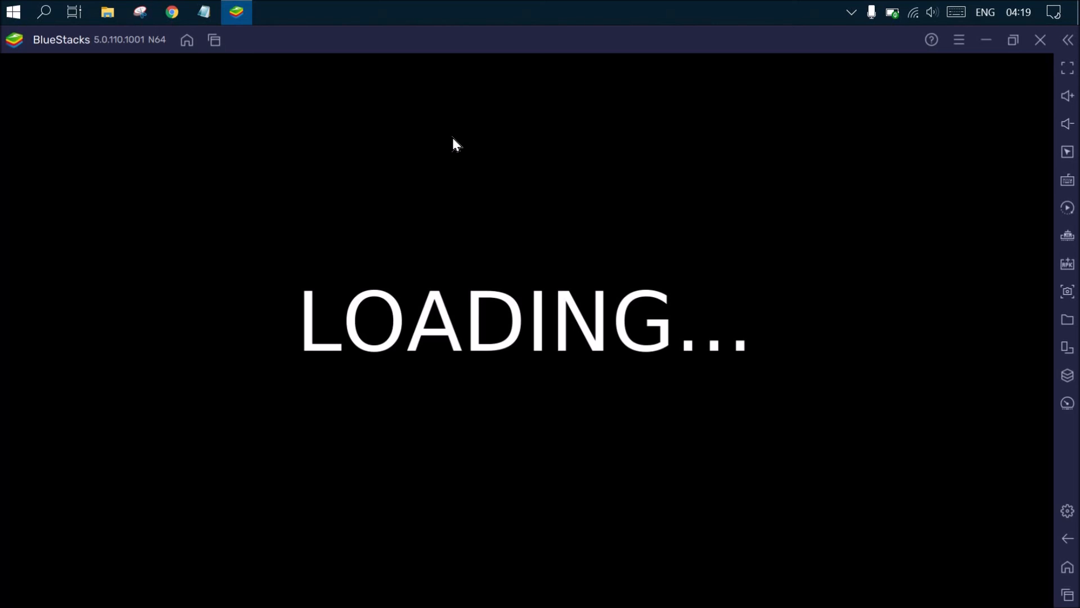
{"action": "left_click", "coordinate": [931, 17]}
{"action": "scroll", "coordinate": [899, 80], "scroll_direction": "down", "scroll_amount": 4}
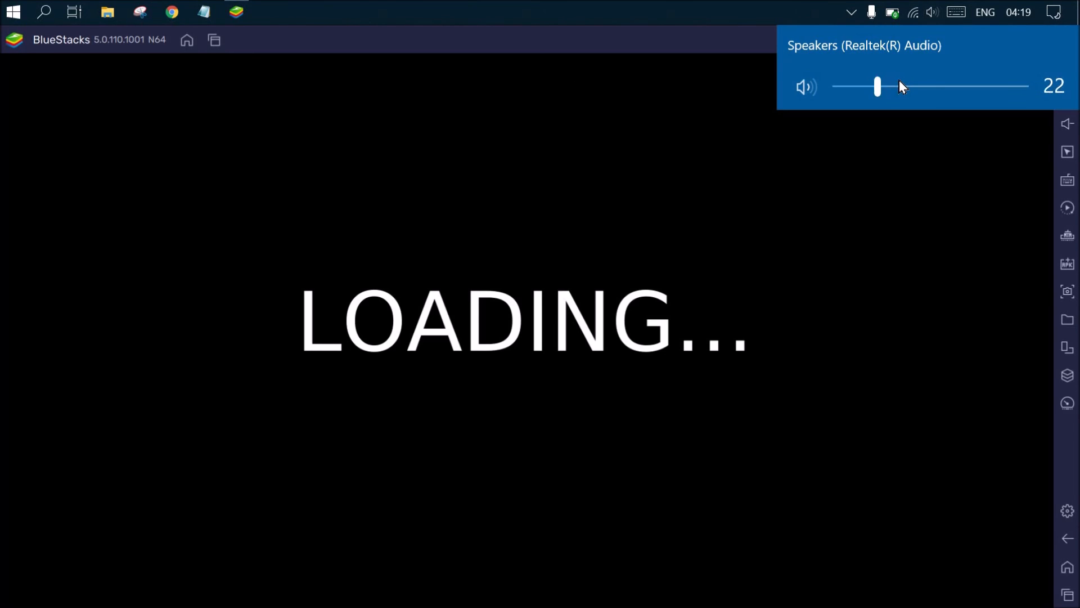
{"action": "scroll", "coordinate": [673, 42], "scroll_direction": "down", "scroll_amount": 1}
{"action": "left_click", "coordinate": [673, 42]}
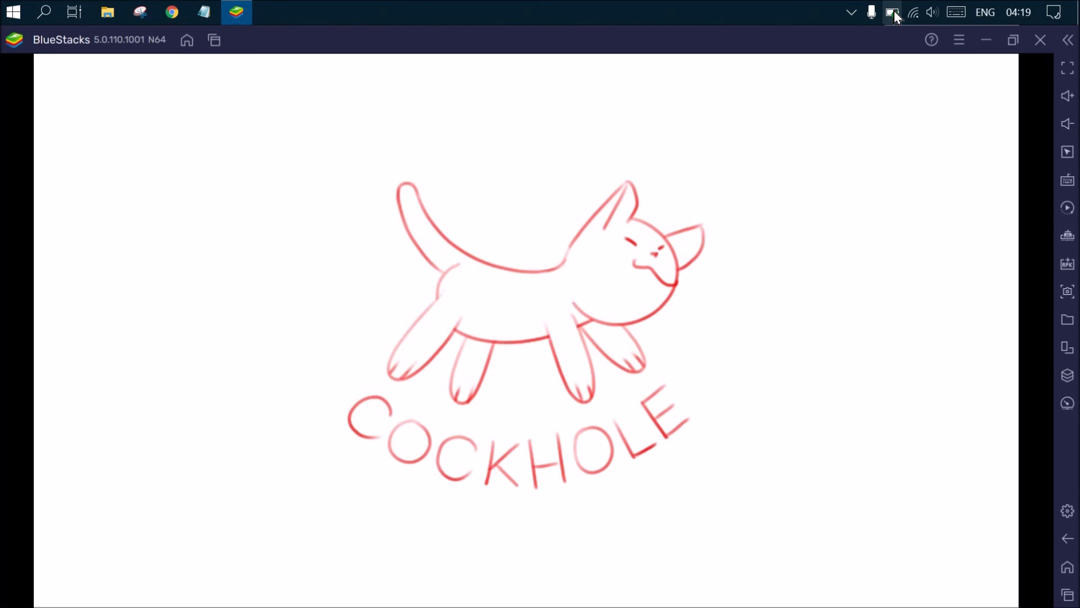
Step: Check the laptop's battery charge and power mode, and return to the running game
{"action": "left_click", "coordinate": [894, 11]}
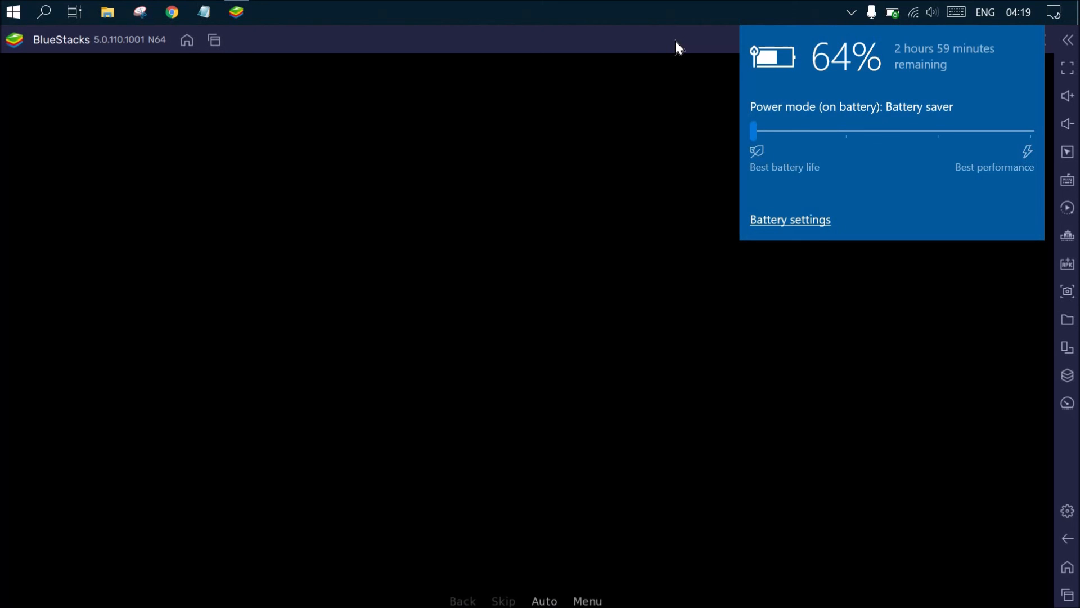
{"action": "left_click", "coordinate": [675, 41]}
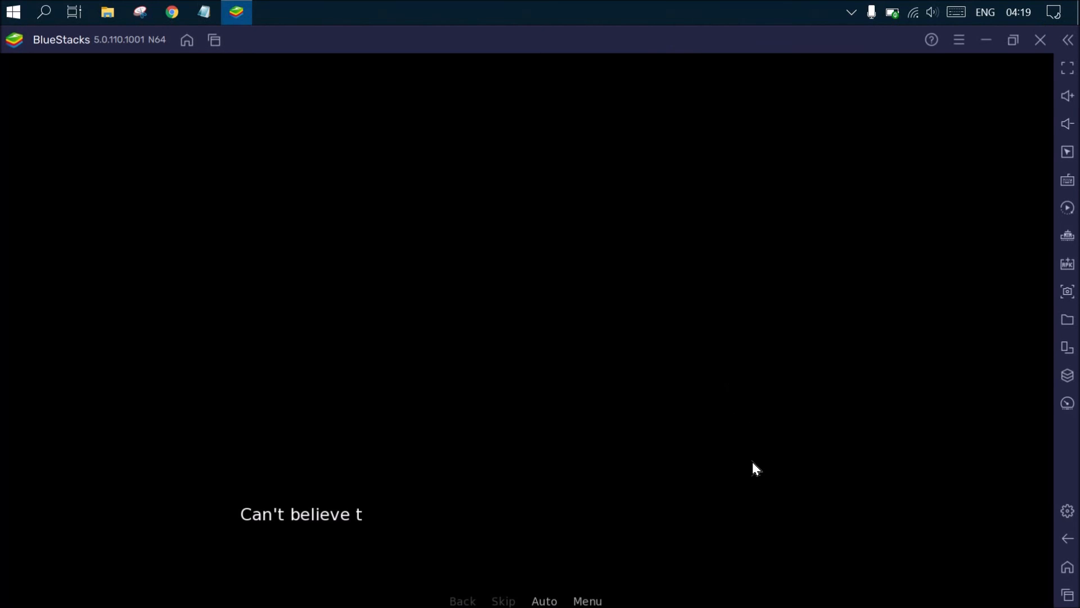
Step: Advance the 9:22 story dialogue through the alarm clock and bedroom scenes to the line "I take a leak."
{"action": "left_click", "coordinate": [829, 507]}
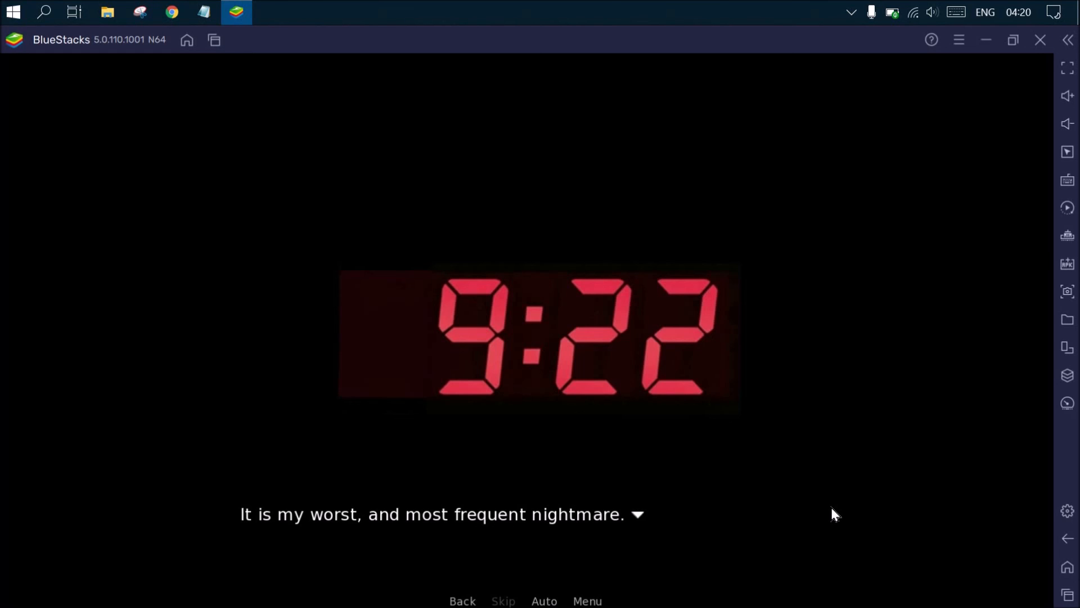
{"action": "left_click", "coordinate": [832, 508]}
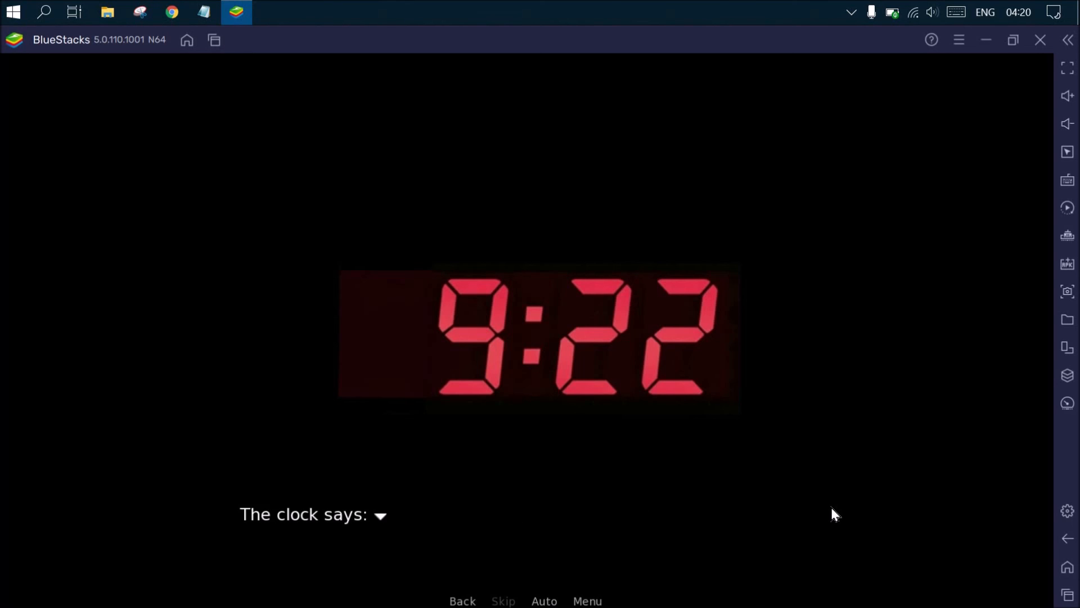
{"action": "left_click", "coordinate": [833, 508]}
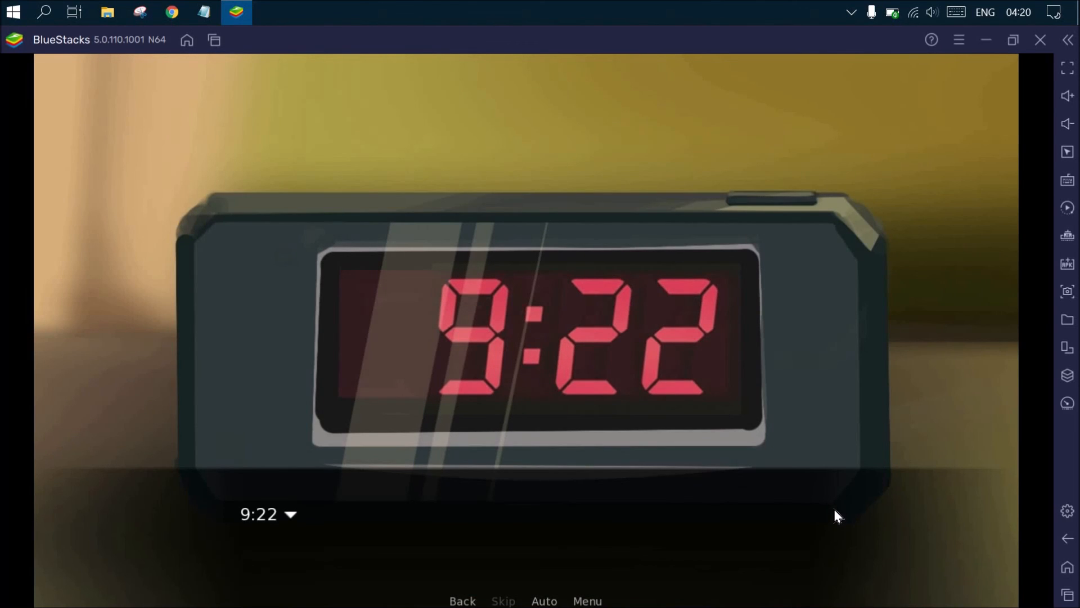
{"action": "left_click", "coordinate": [834, 509]}
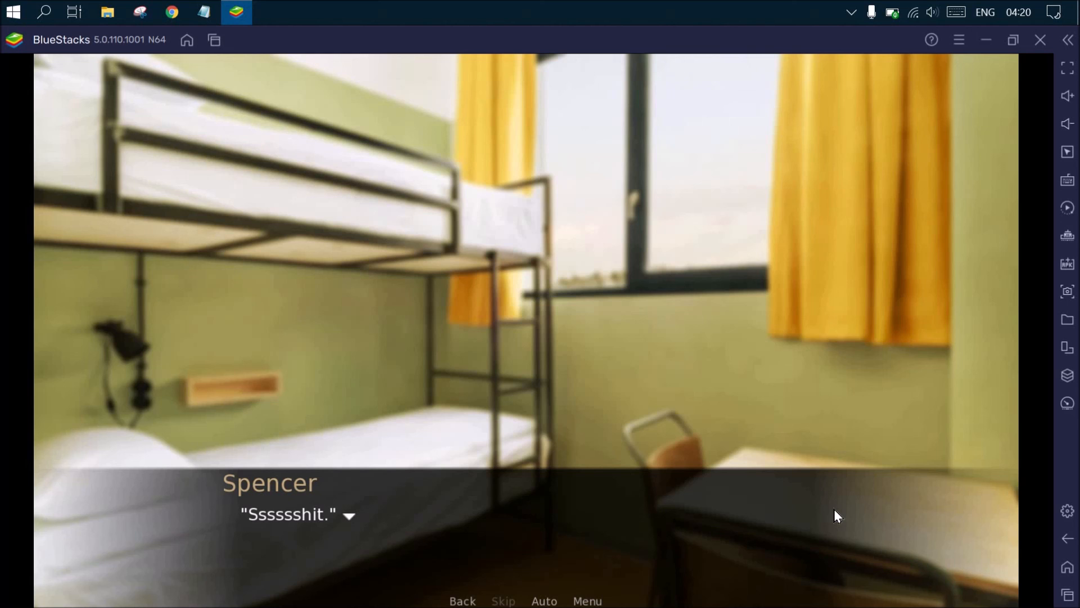
{"action": "left_click", "coordinate": [834, 509]}
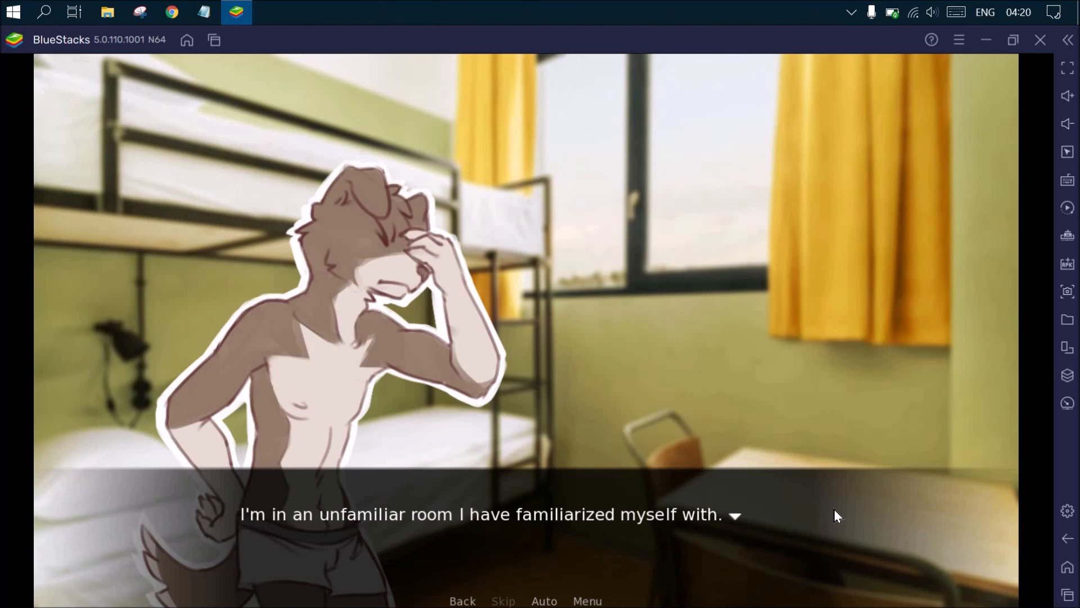
{"action": "left_click", "coordinate": [835, 513]}
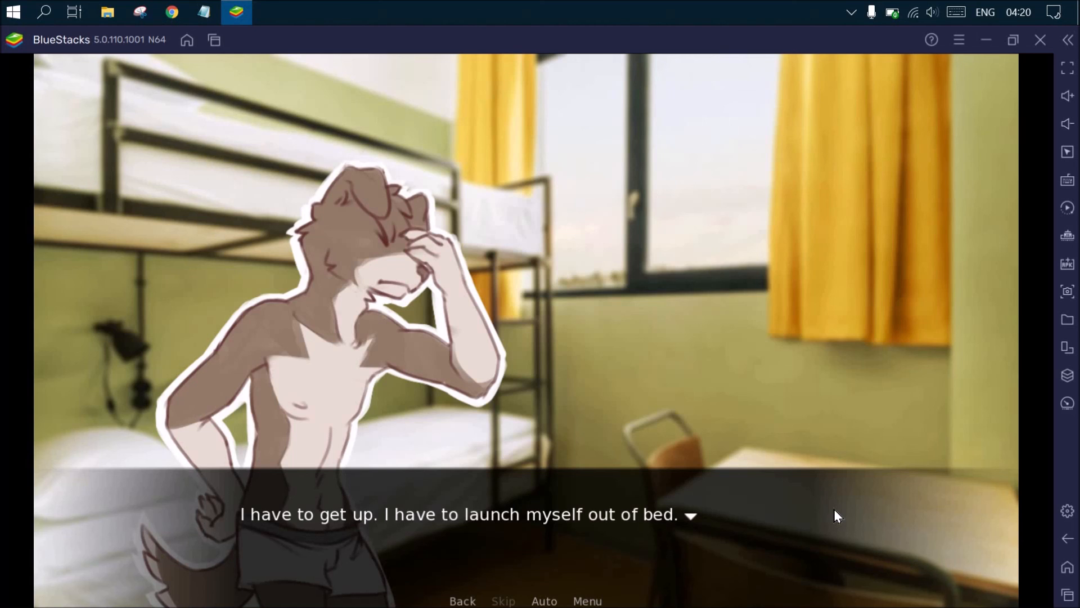
{"action": "left_click", "coordinate": [835, 513]}
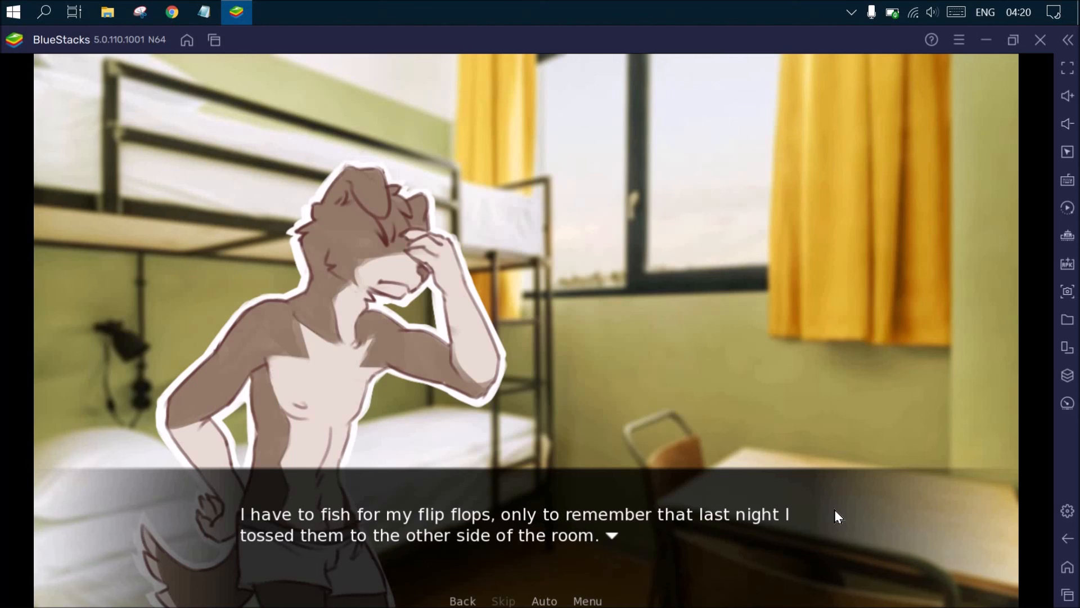
{"action": "left_click", "coordinate": [835, 509]}
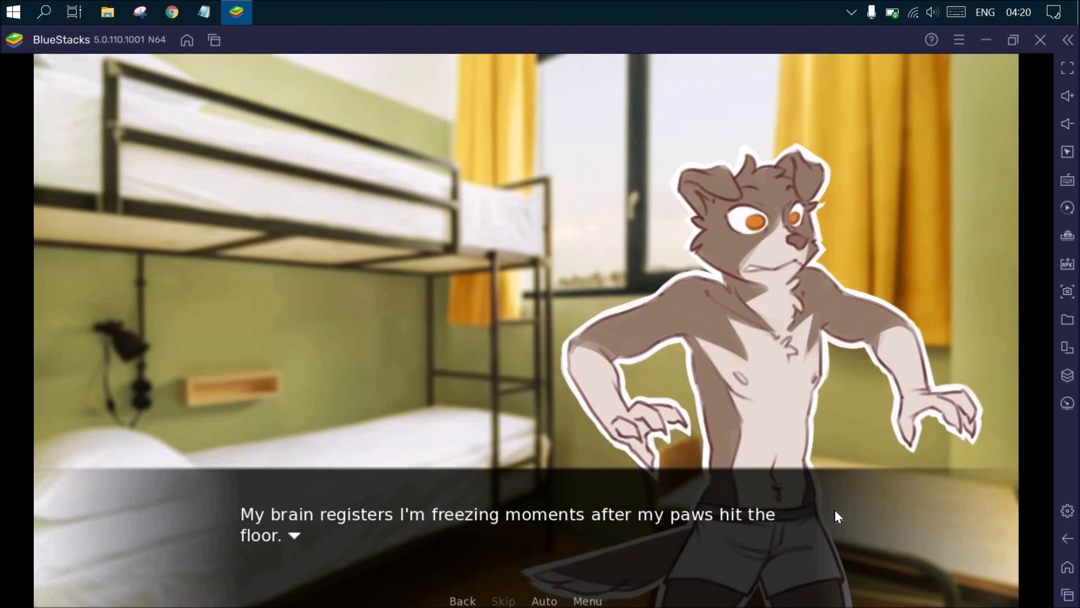
{"action": "left_click", "coordinate": [835, 508]}
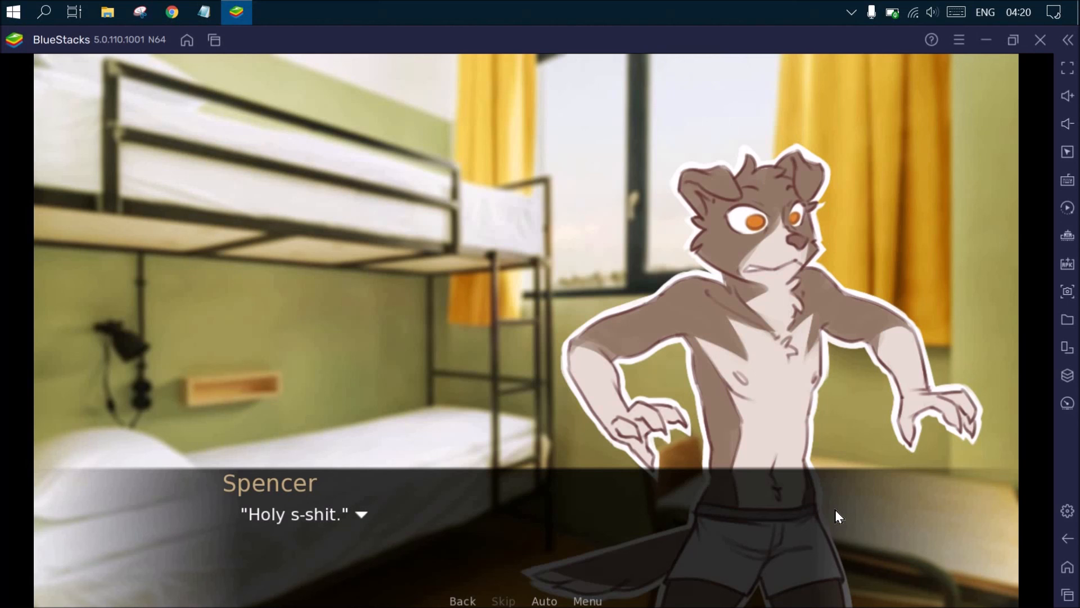
{"action": "left_click", "coordinate": [835, 510]}
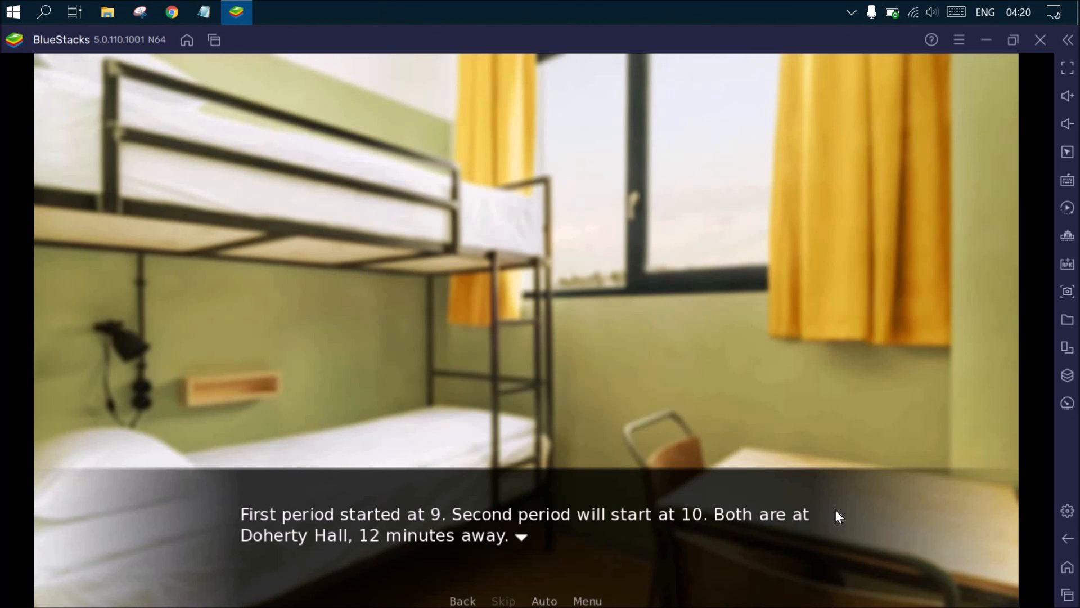
{"action": "left_click", "coordinate": [836, 512]}
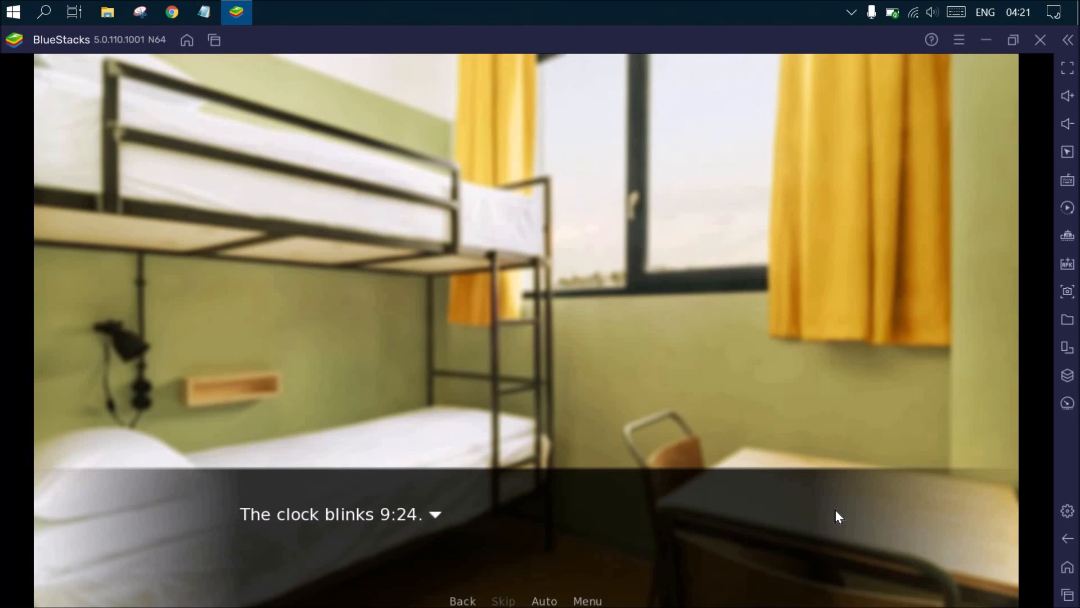
{"action": "left_click", "coordinate": [836, 512]}
{"action": "left_click", "coordinate": [835, 509]}
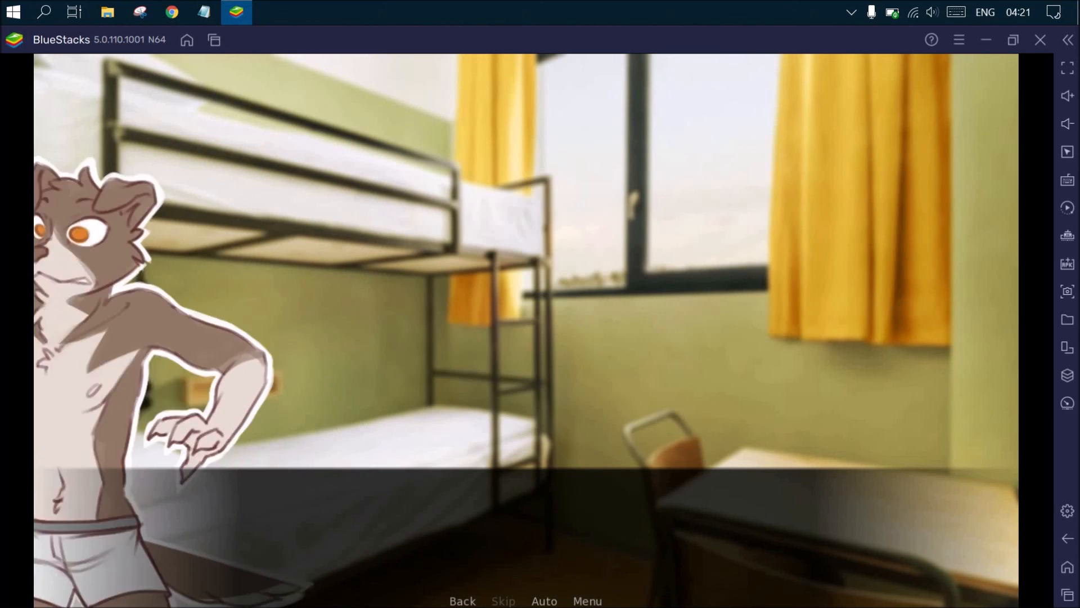
Step: Save the 9:22 game progress to Save Slot 1 and return to the story
{"action": "left_click", "coordinate": [585, 601]}
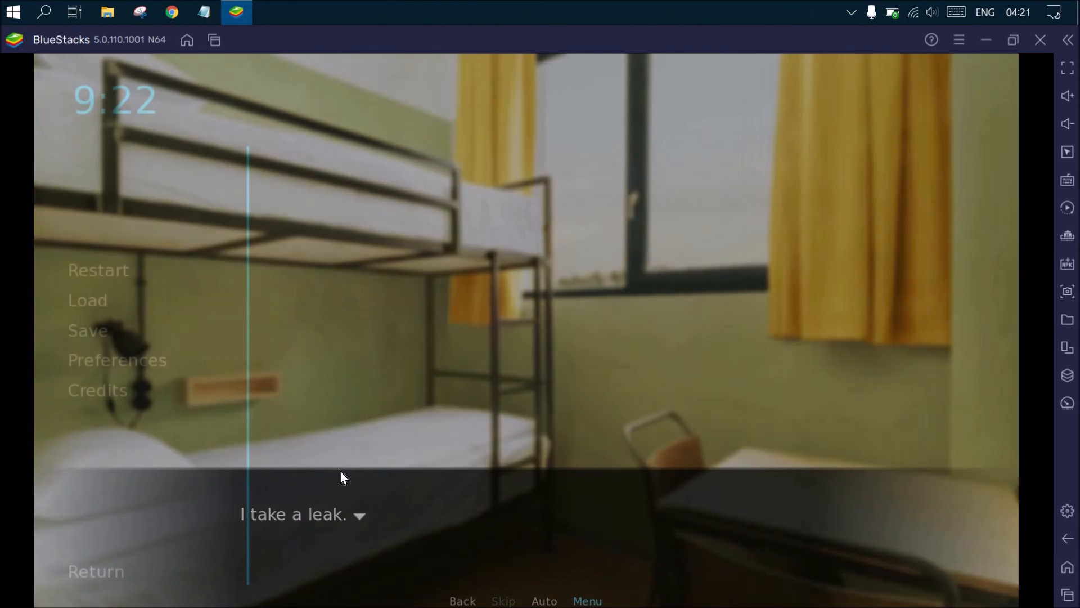
{"action": "left_click", "coordinate": [90, 337]}
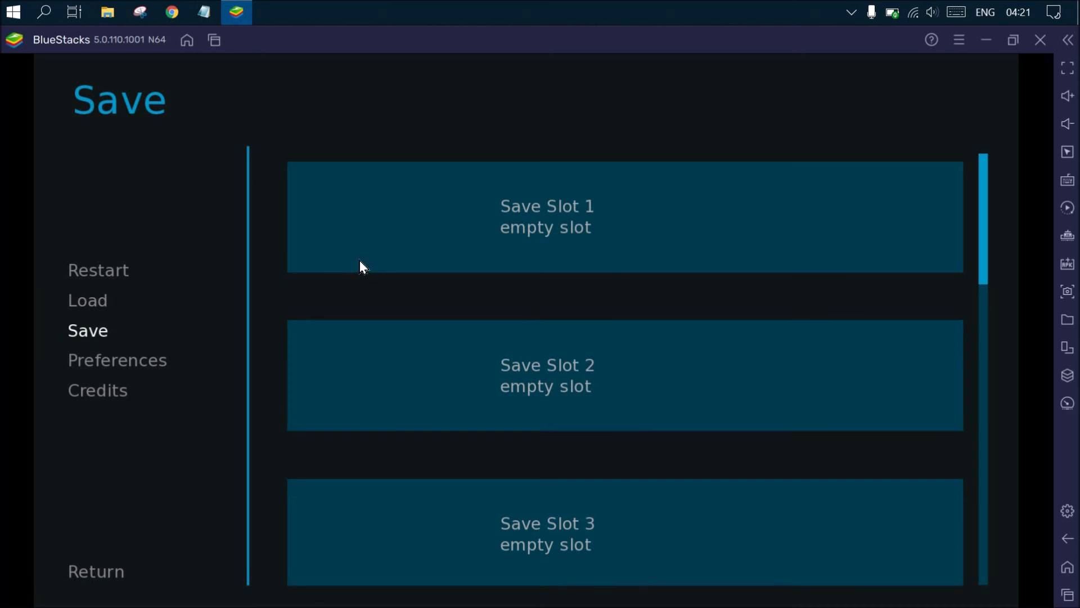
{"action": "left_click", "coordinate": [359, 260]}
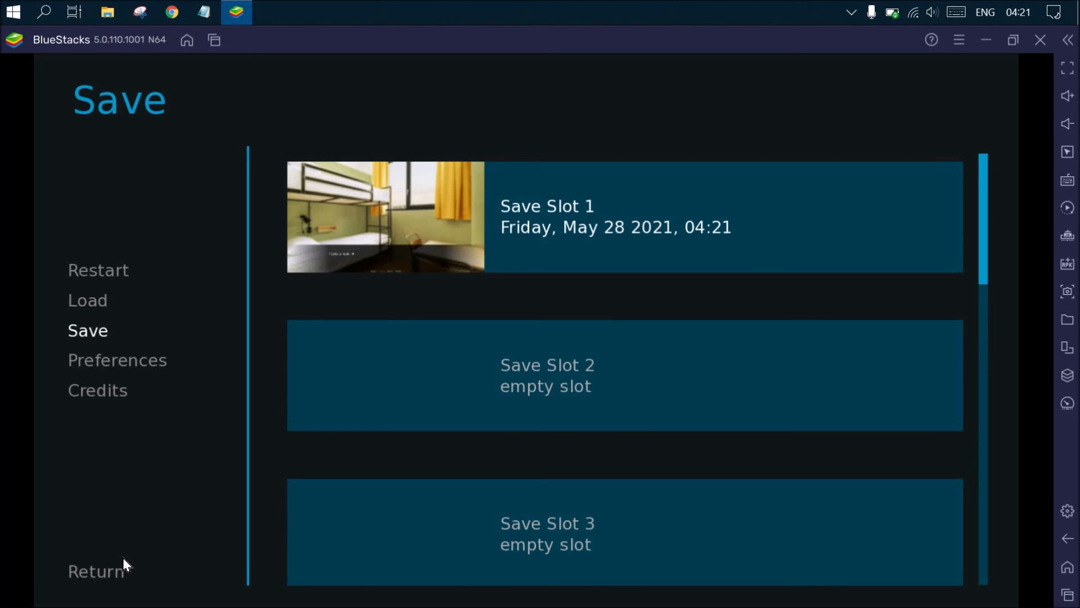
{"action": "left_click", "coordinate": [89, 574]}
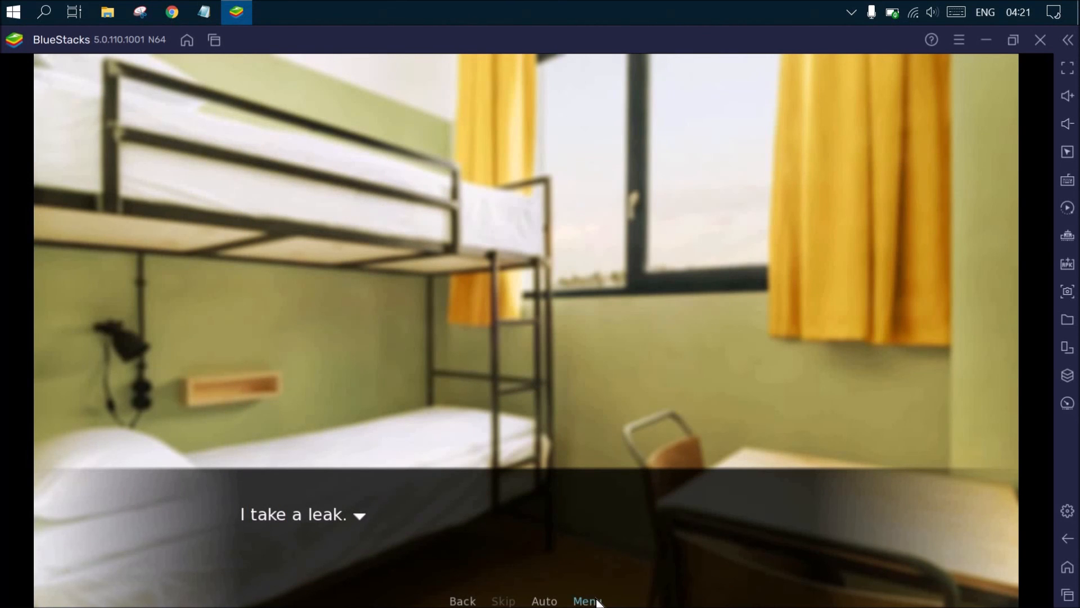
Step: Bring up the 9:22 game menu, and close the game by dismissing it from the emulator's recent apps
{"action": "left_click", "coordinate": [597, 601]}
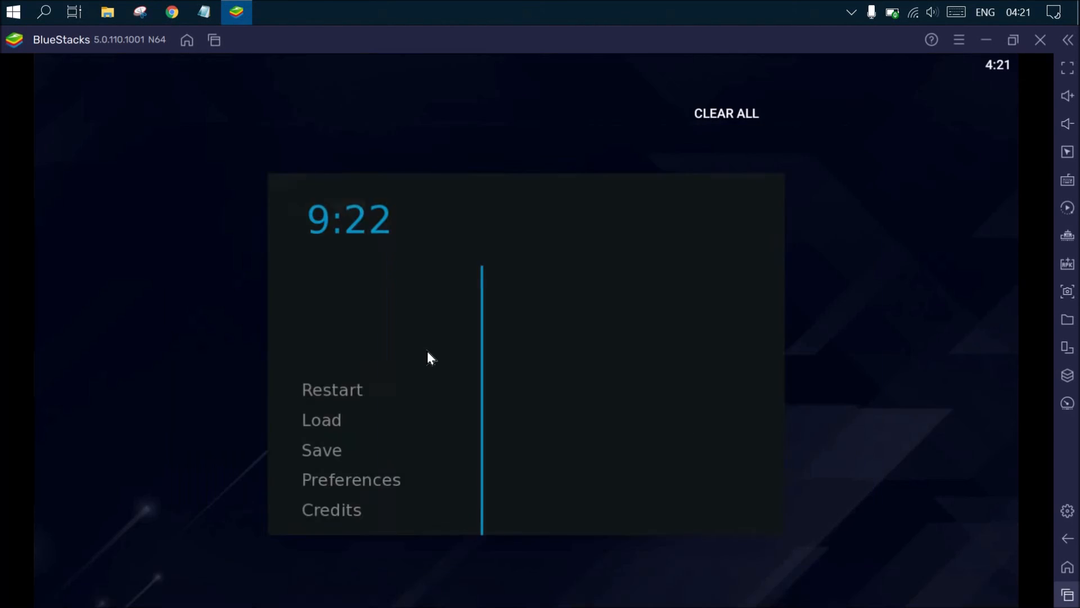
{"action": "left_click_drag", "start_coordinate": [427, 350], "coordinate": [1067, 393]}
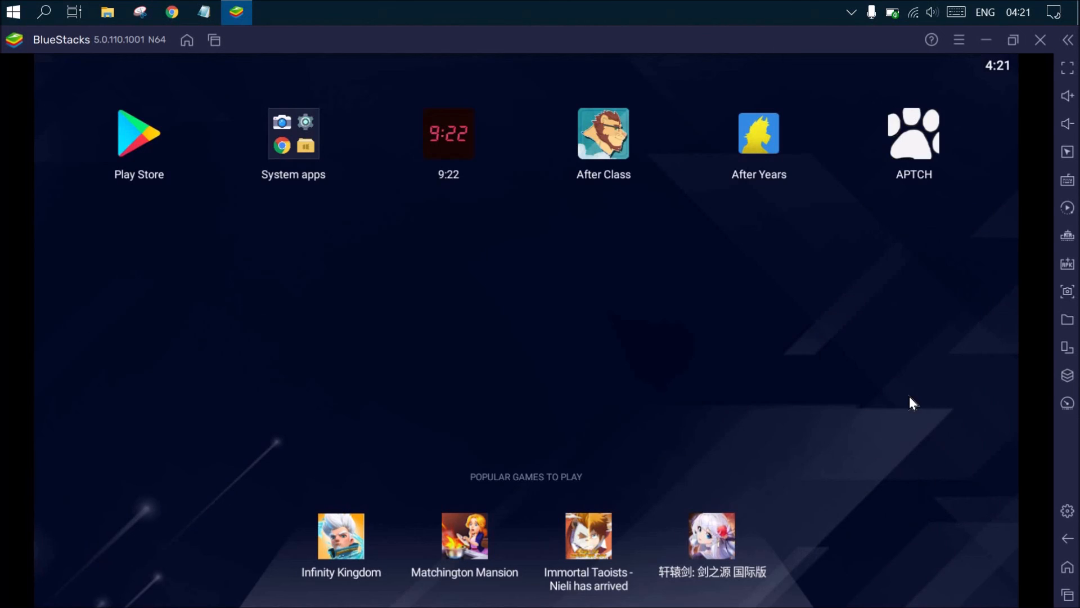